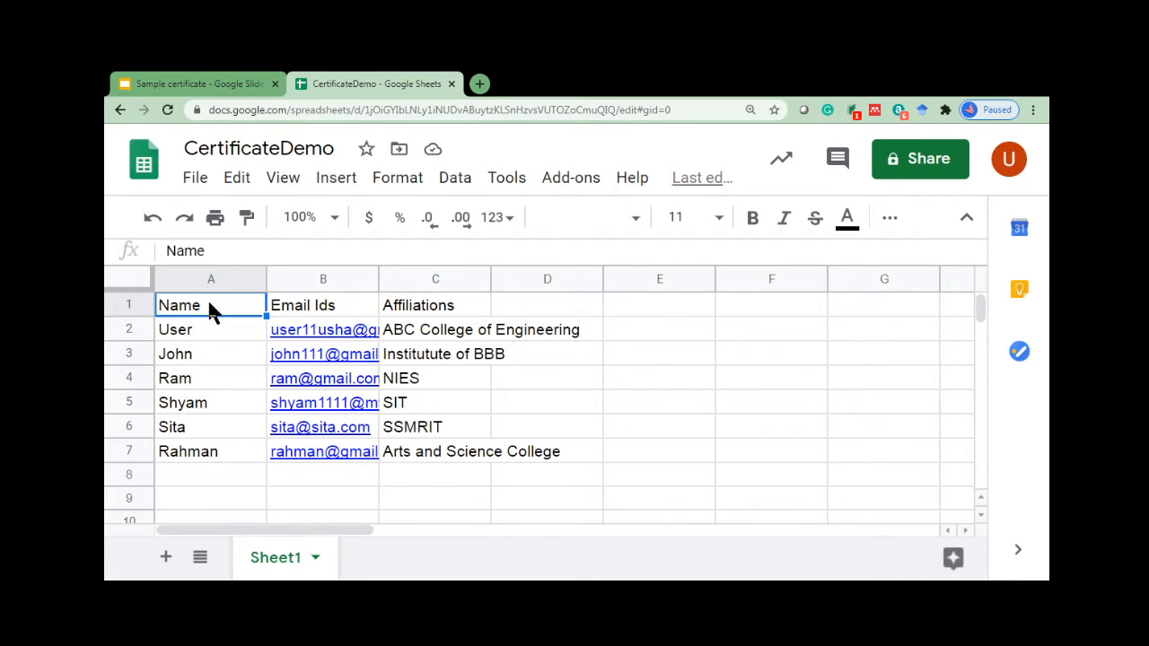
Review the Name, Email Ids and Affiliations headers in the spreadsheet and preview the Sample certificate slide full screen.
left_click(332, 316)
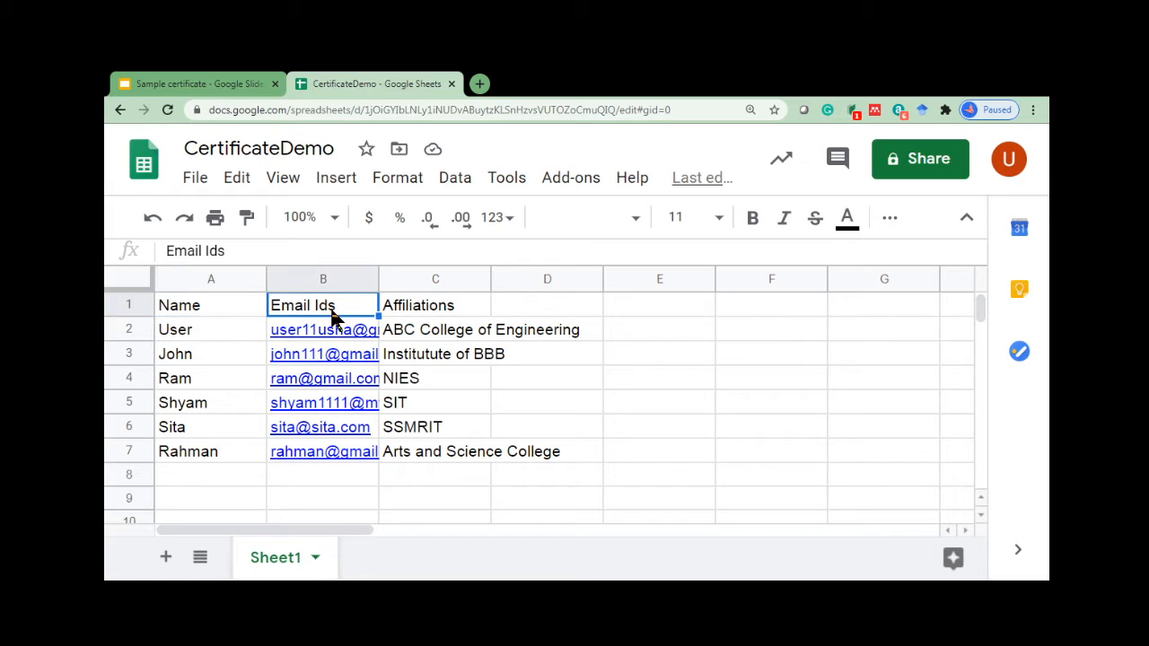
left_click(409, 310)
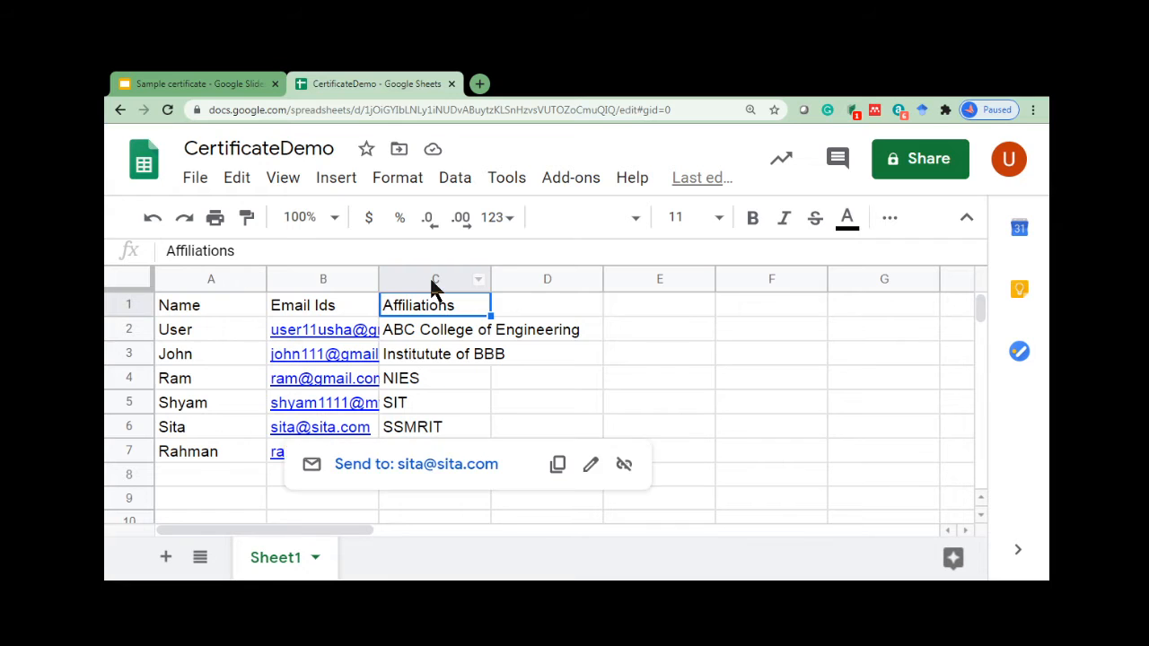
left_click(225, 82)
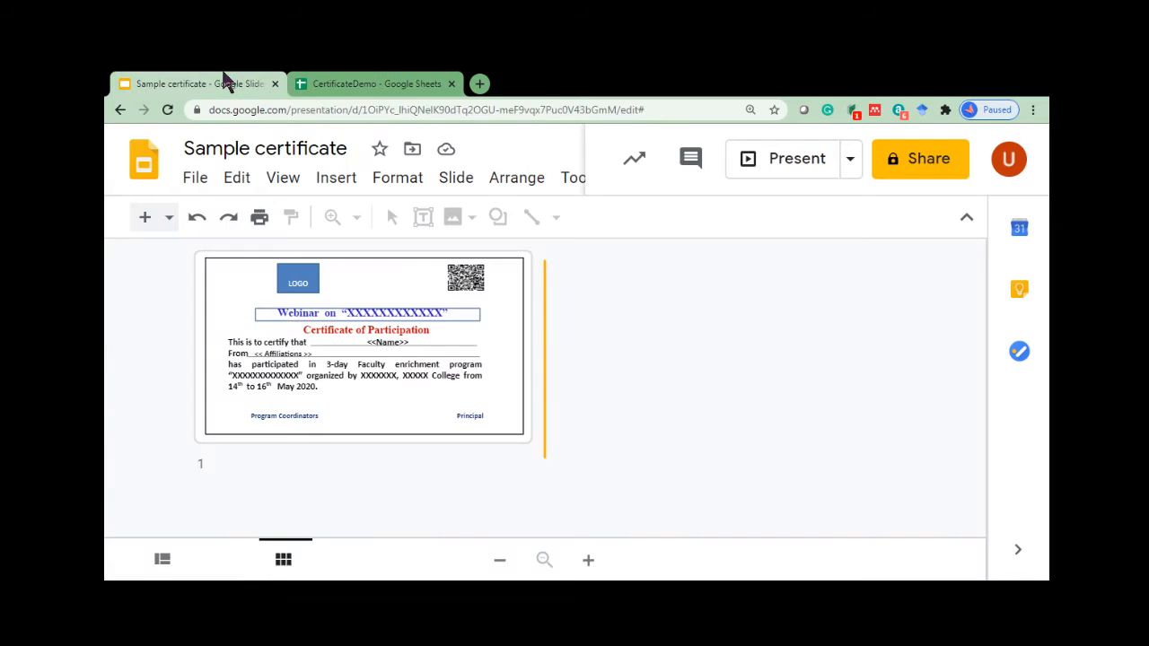
left_click(788, 169)
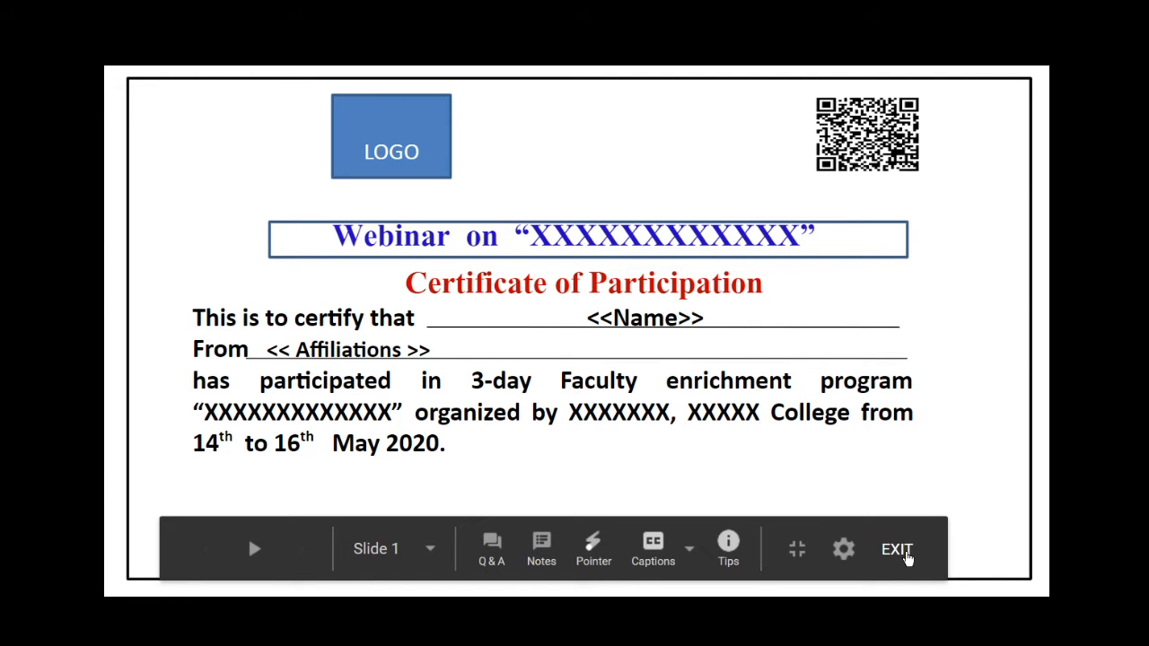
left_click(896, 549)
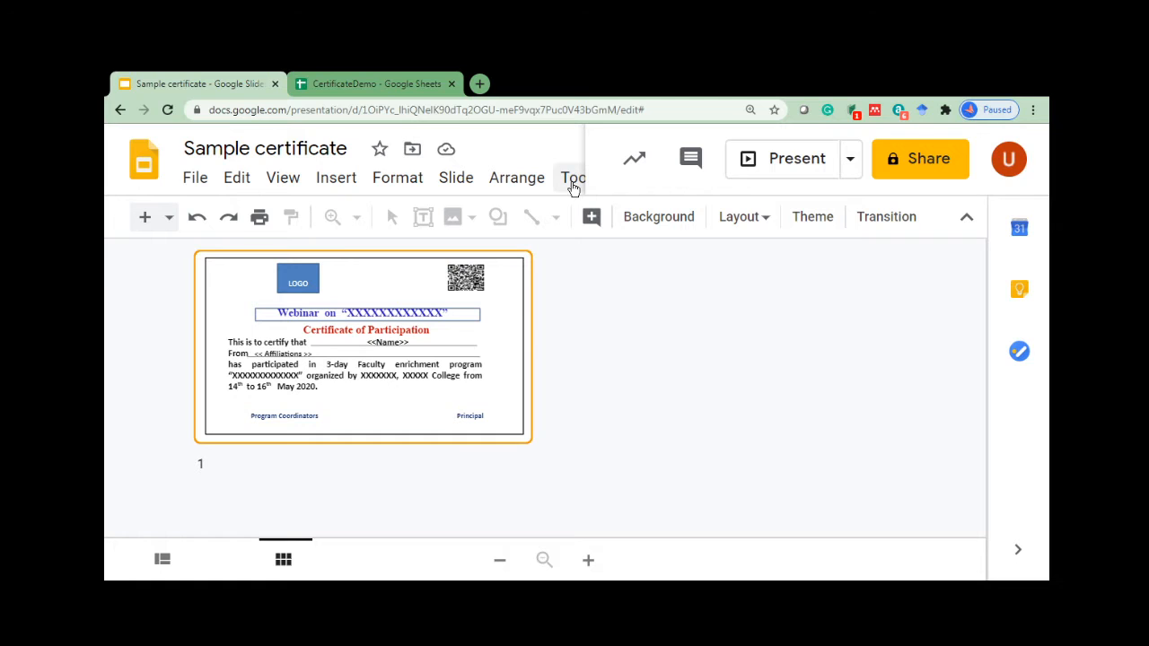
Search the G Suite Marketplace for the Autocrat add-on from the CertificateDemo spreadsheet.
left_click(334, 83)
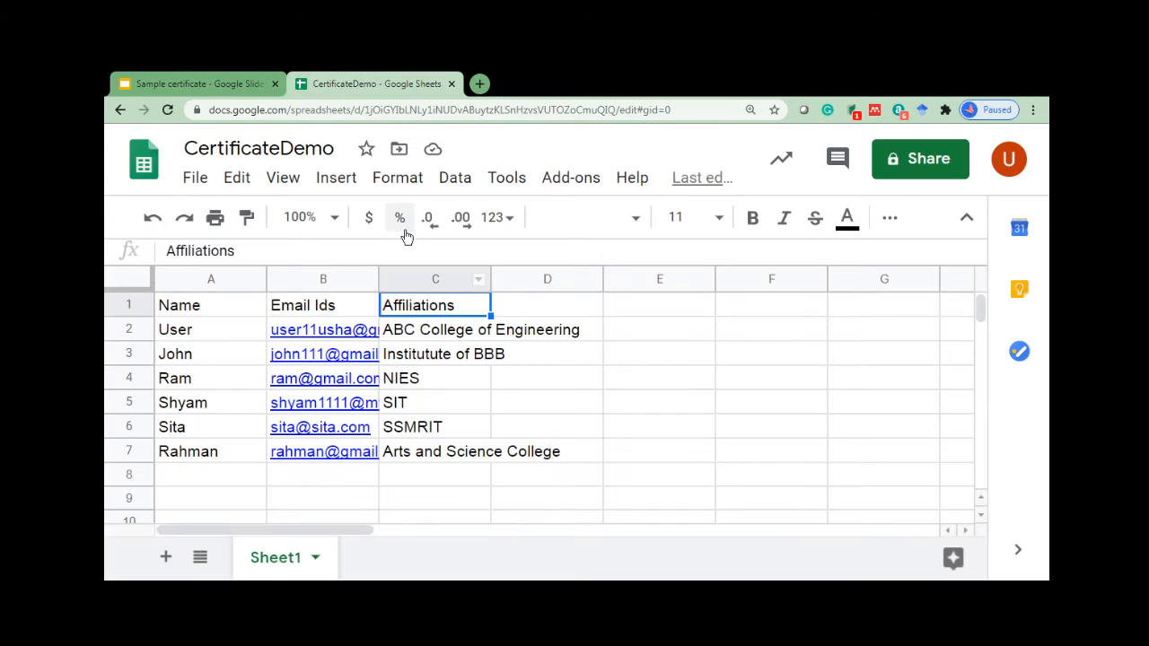
left_click(570, 184)
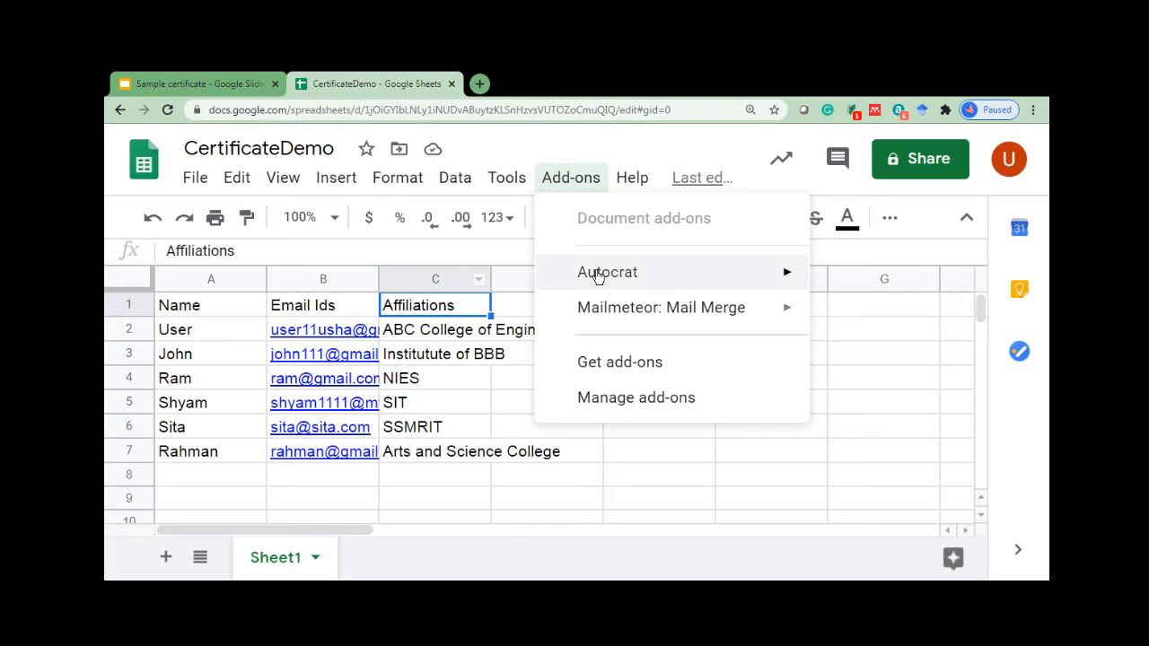
left_click(609, 363)
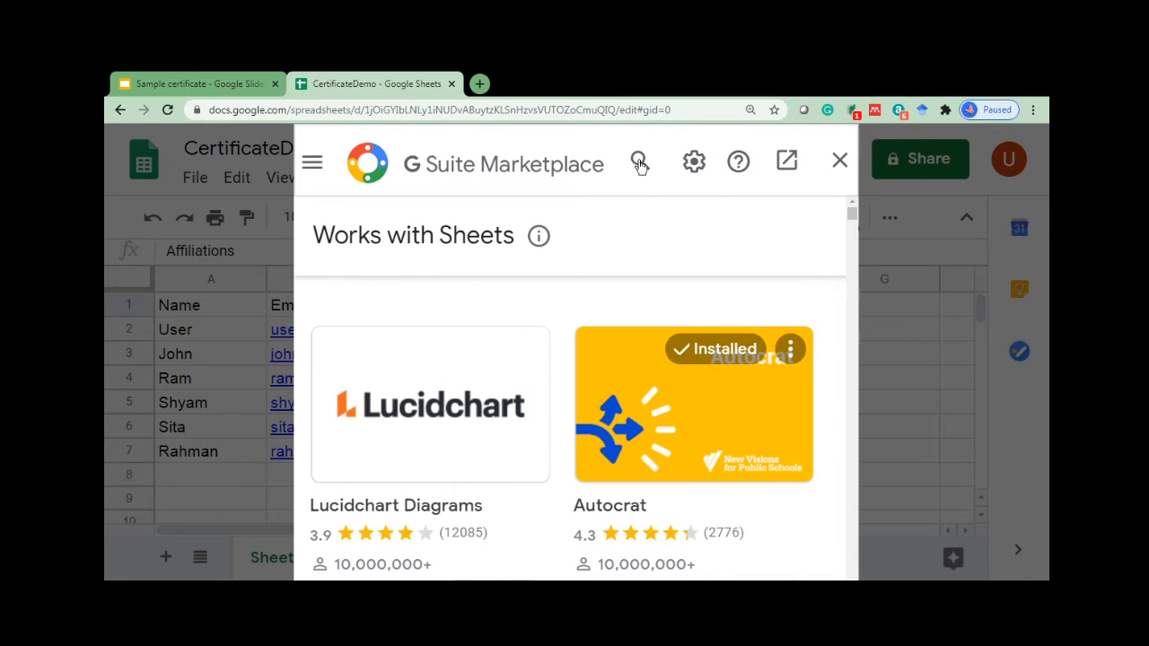
left_click(639, 163)
type("Aut")
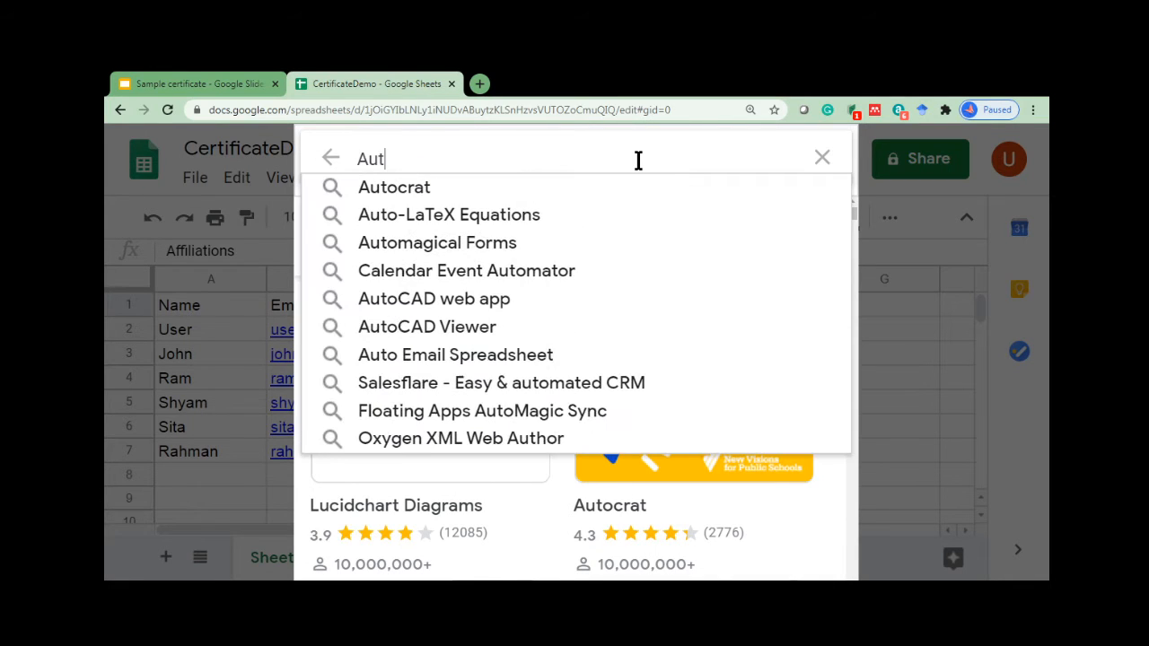
left_click(602, 185)
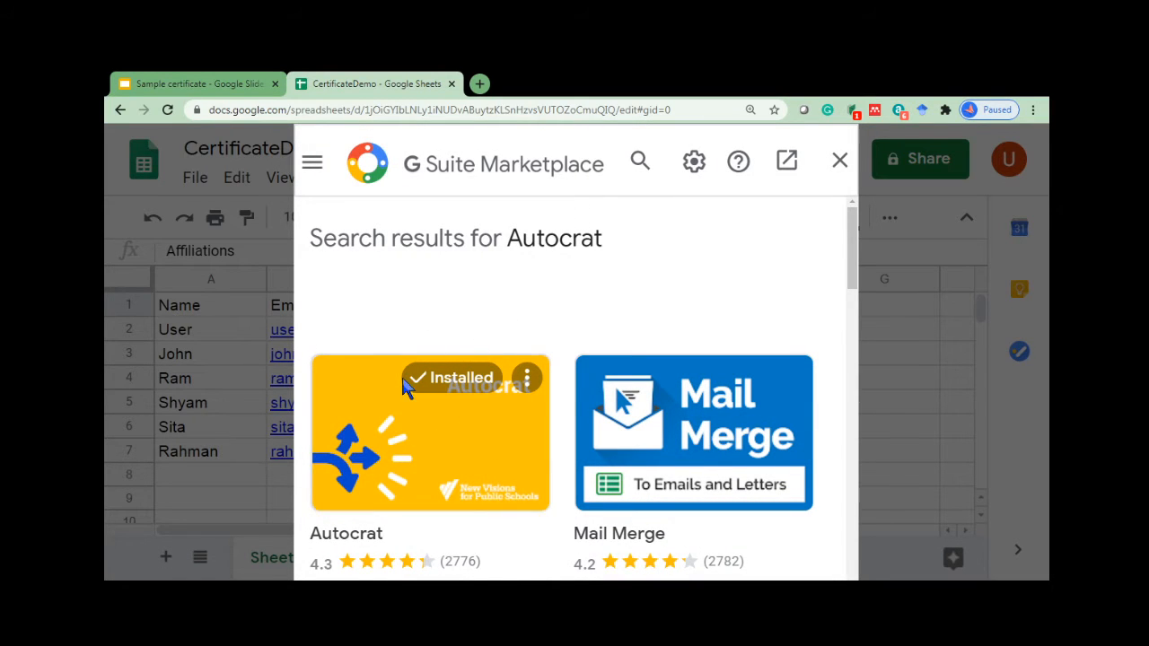
left_click(840, 166)
Launch the Autocrat add-on and create a new merge job named "Certificatedemo".
left_click(557, 184)
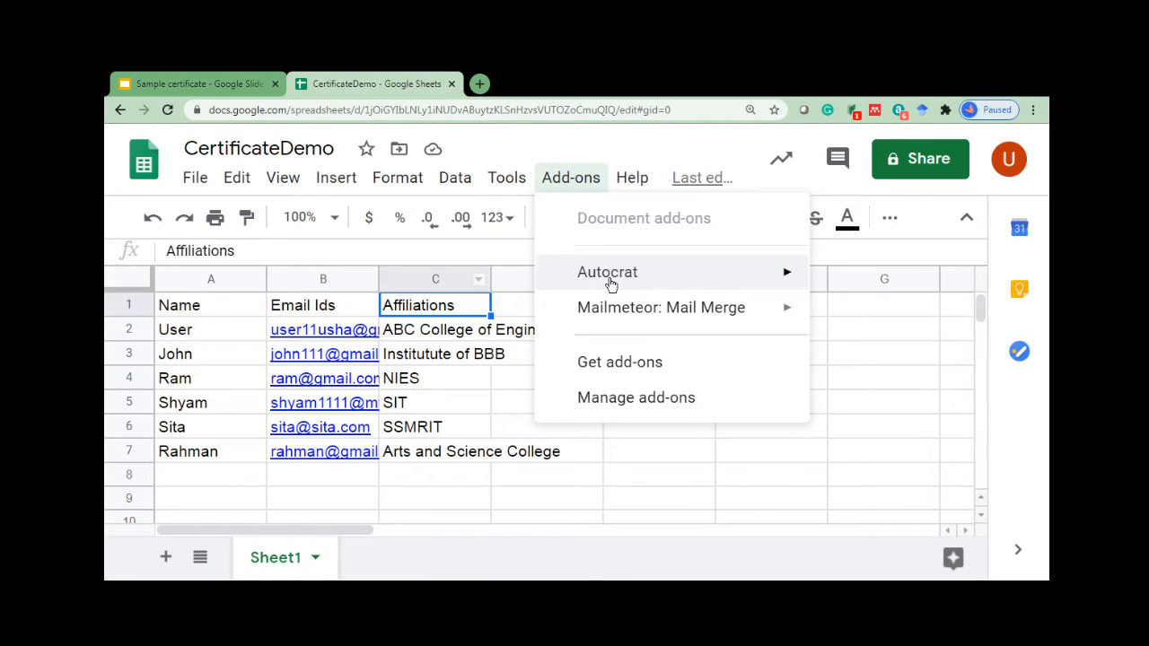
mouse_move(610, 283)
left_click(867, 286)
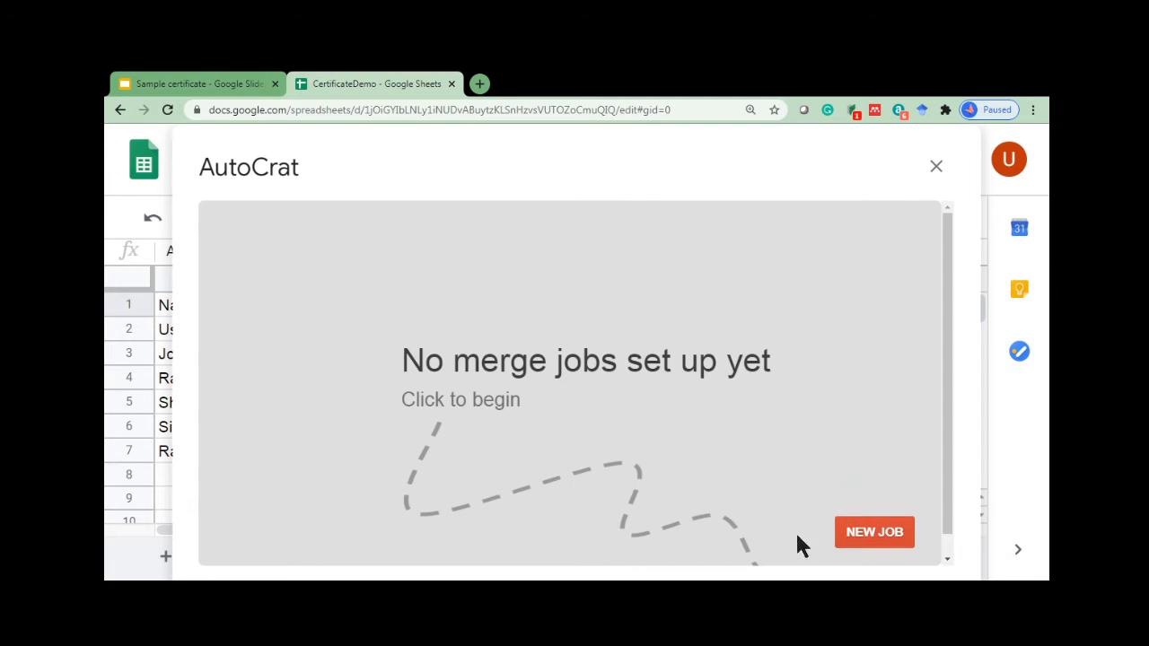
left_click(882, 532)
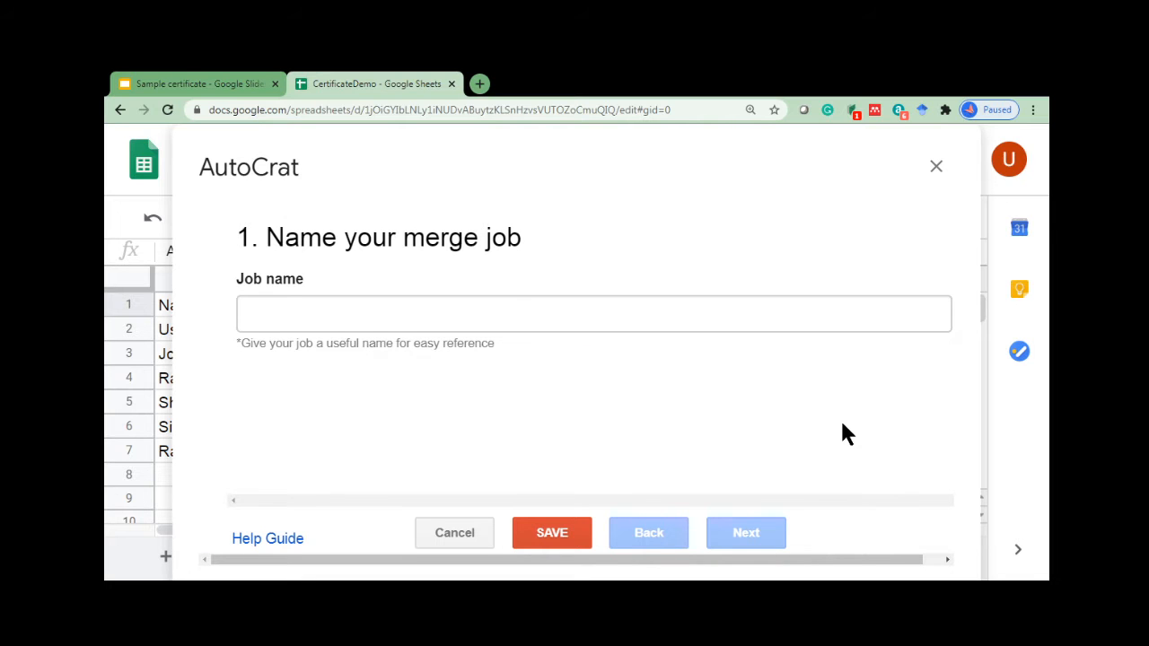
left_click(689, 326)
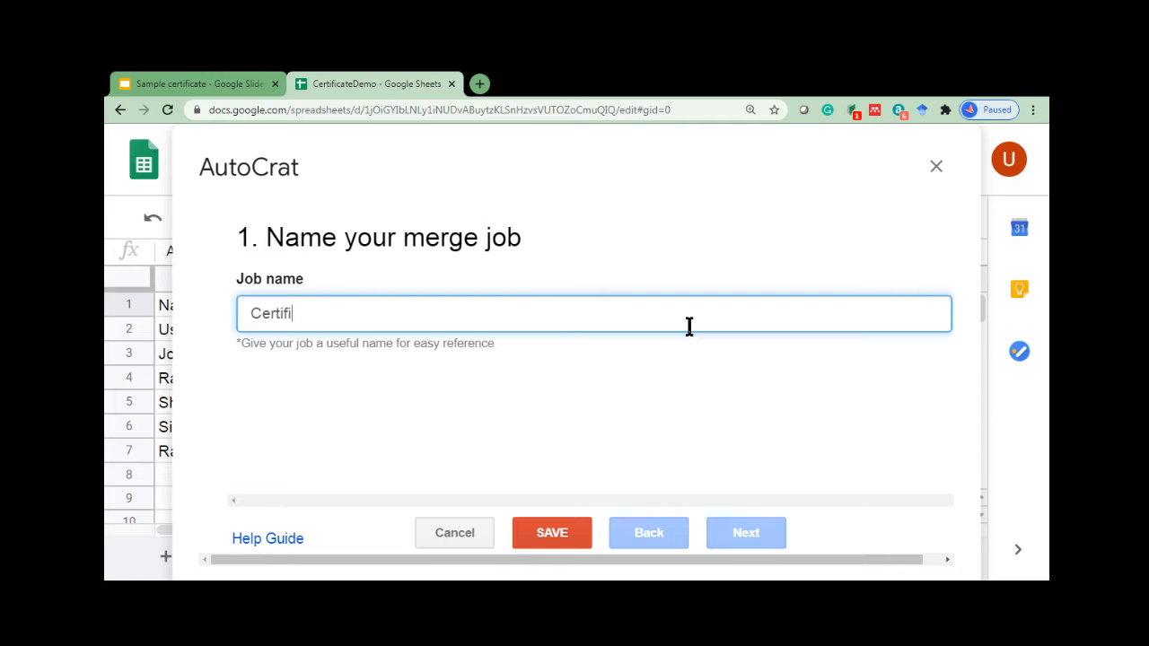
type("Certificatedm")
key("BackSpace")
type("emo")
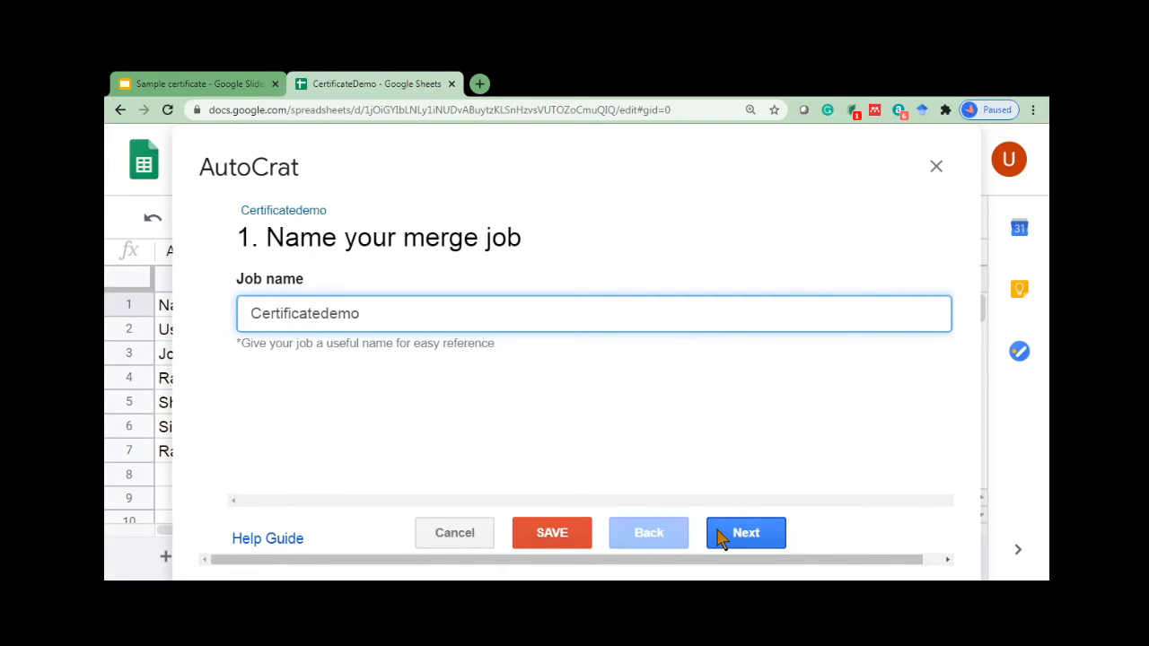
left_click(745, 533)
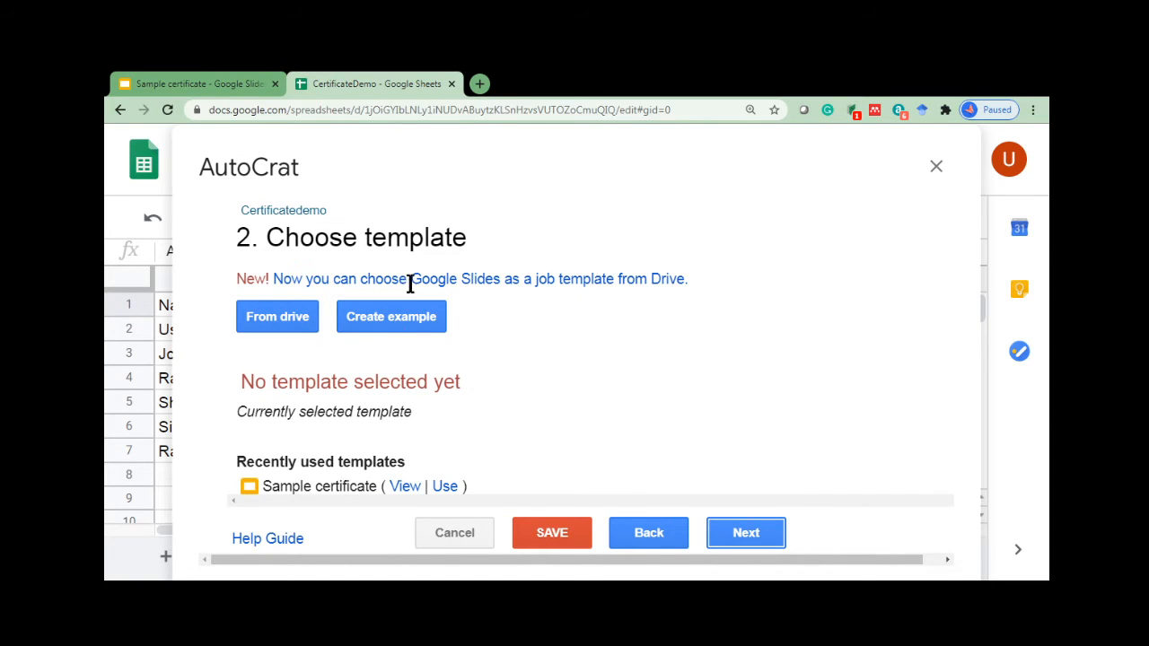
Choose the Sample certificate slides file from Drive as the merge job's template.
left_click(258, 310)
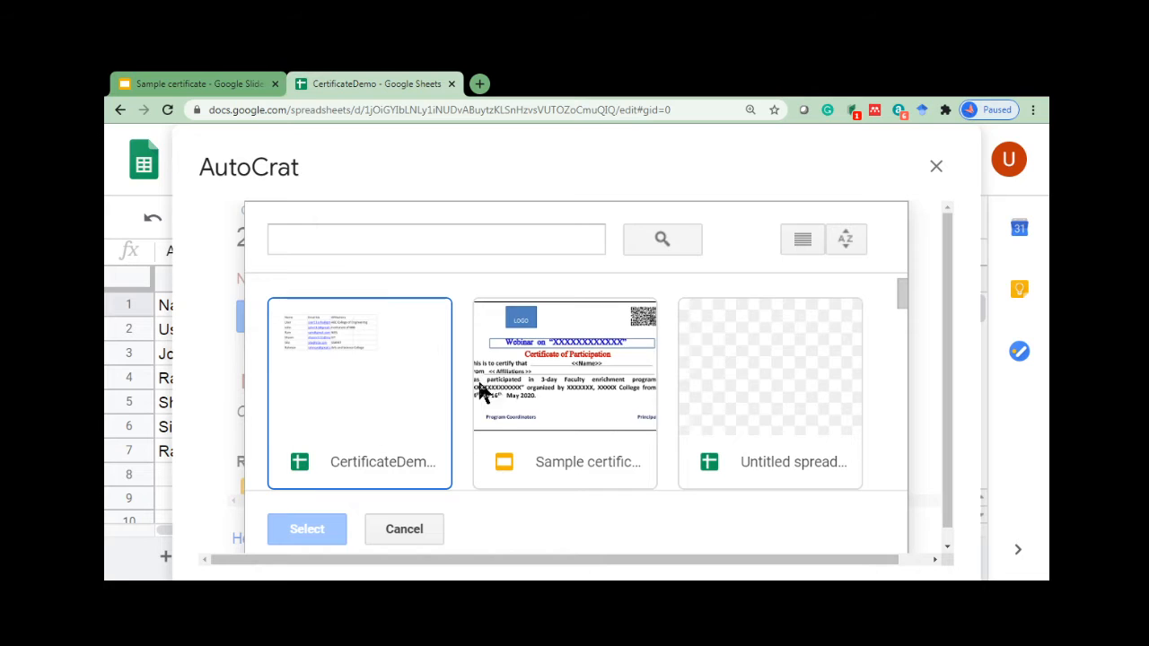
left_click(496, 381)
double_click(496, 386)
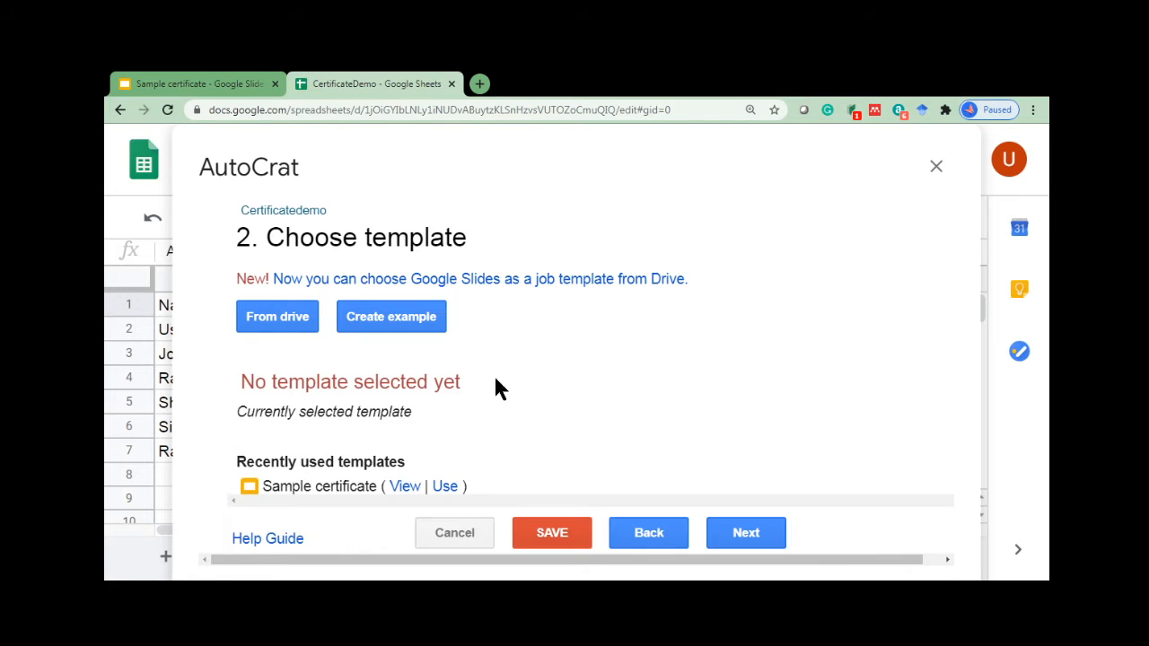
left_click(733, 525)
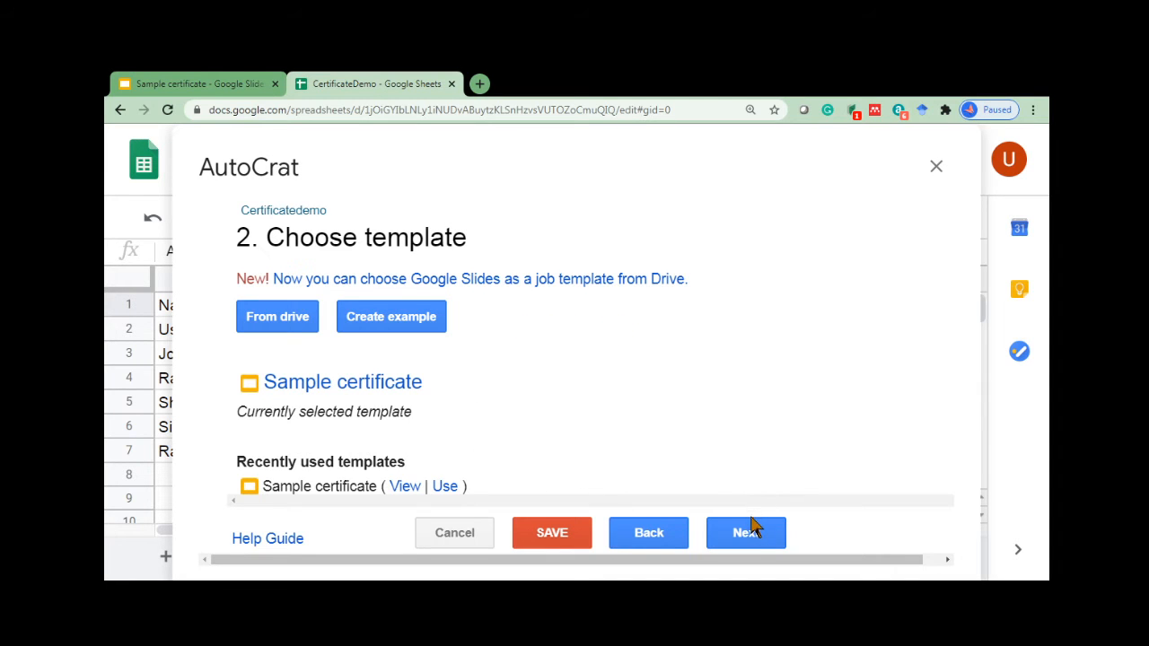
left_click(751, 531)
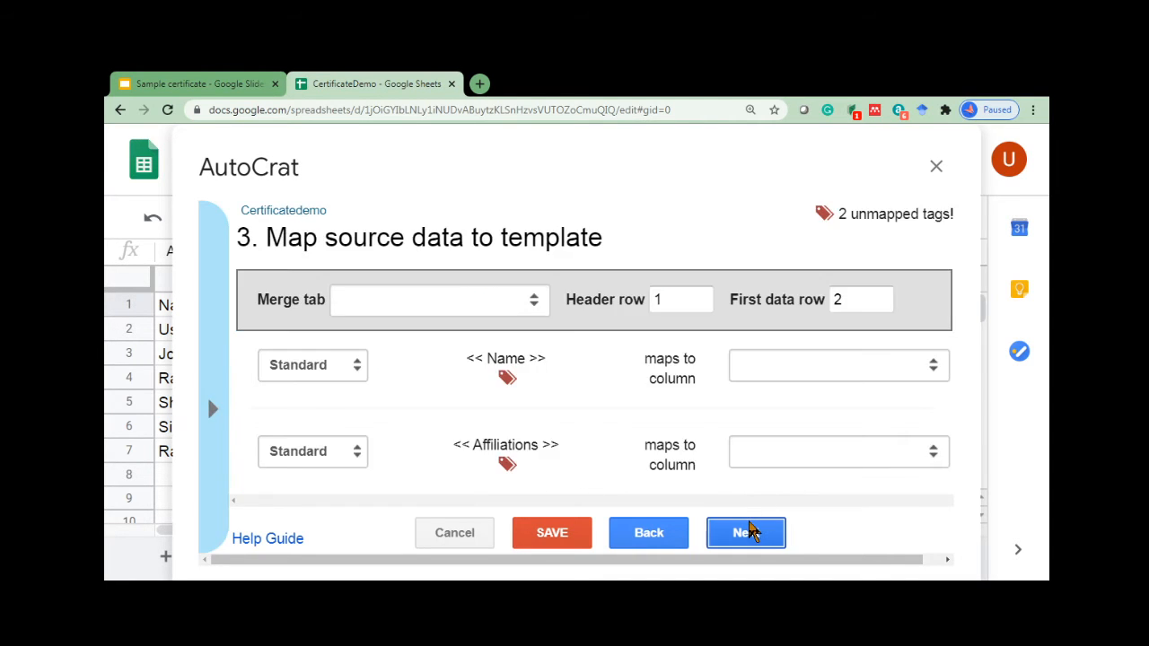
Set the merge tab to Sheet1 and map the Affiliations tag to the Affiliations column.
left_click(485, 308)
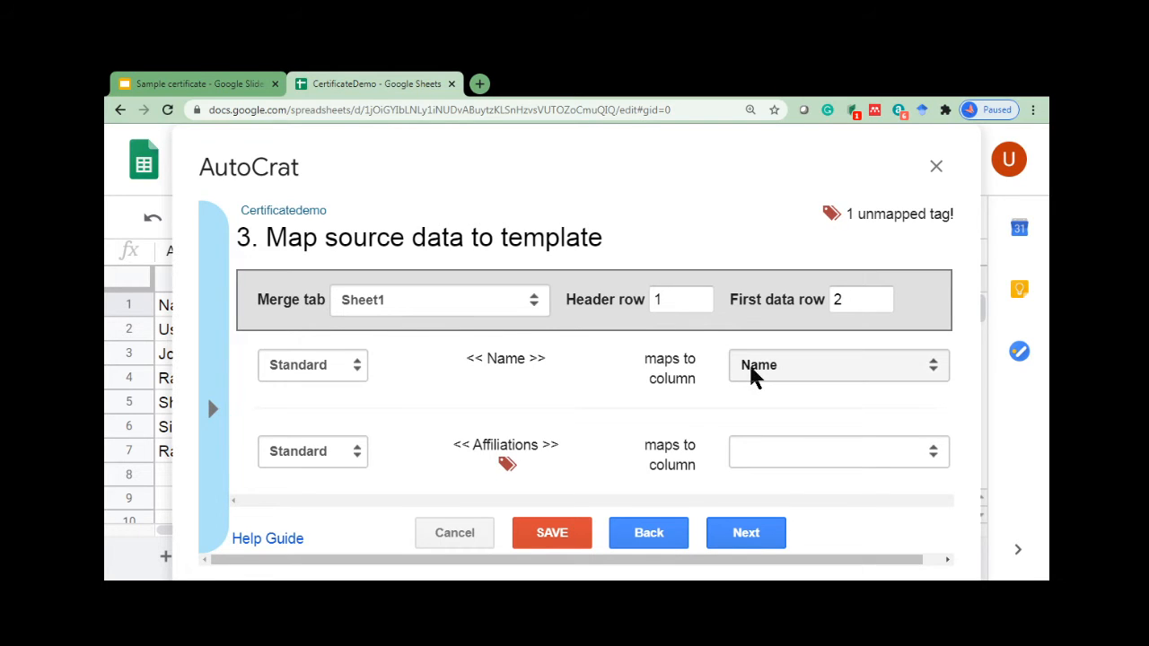
left_click(763, 452)
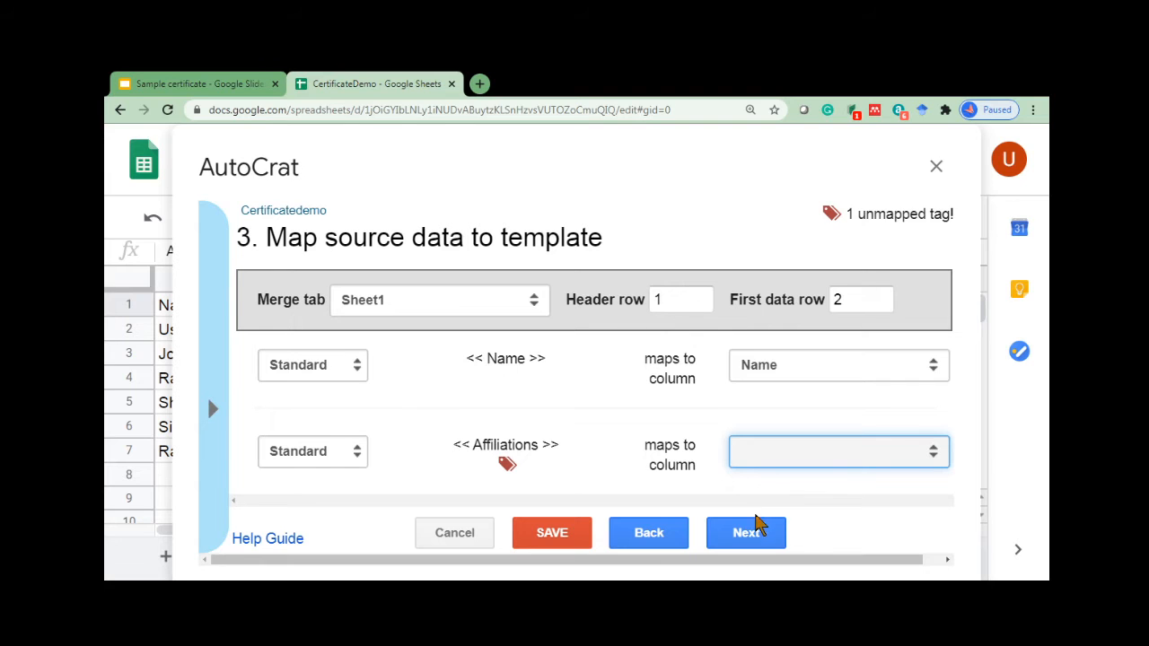
key("a")
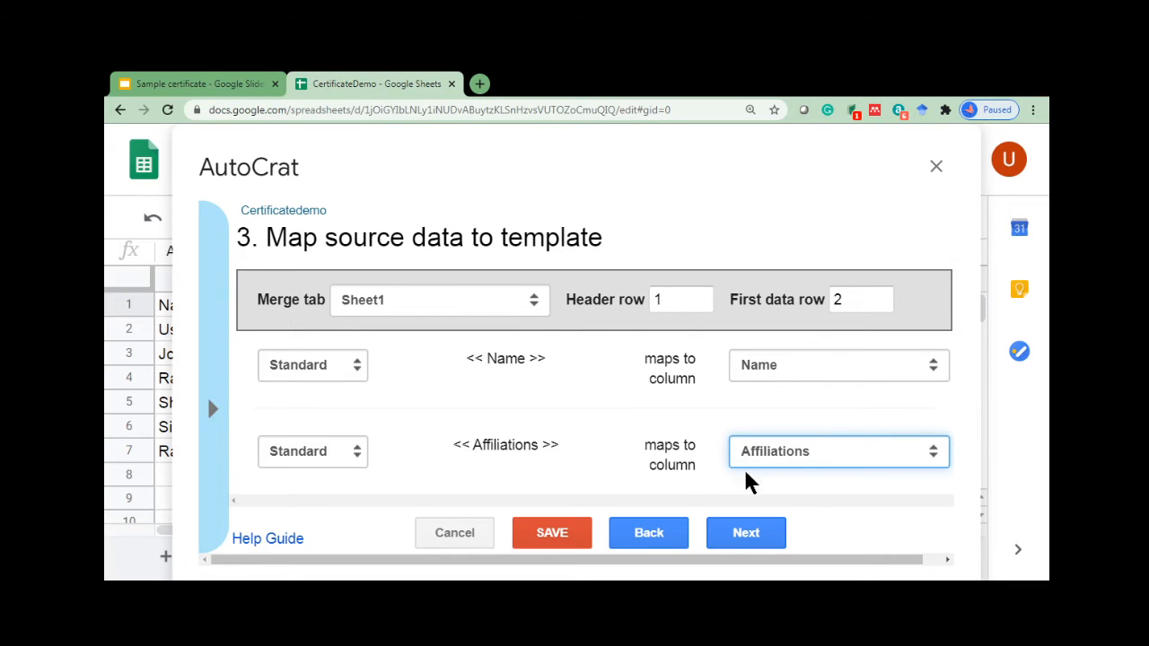
left_click(727, 546)
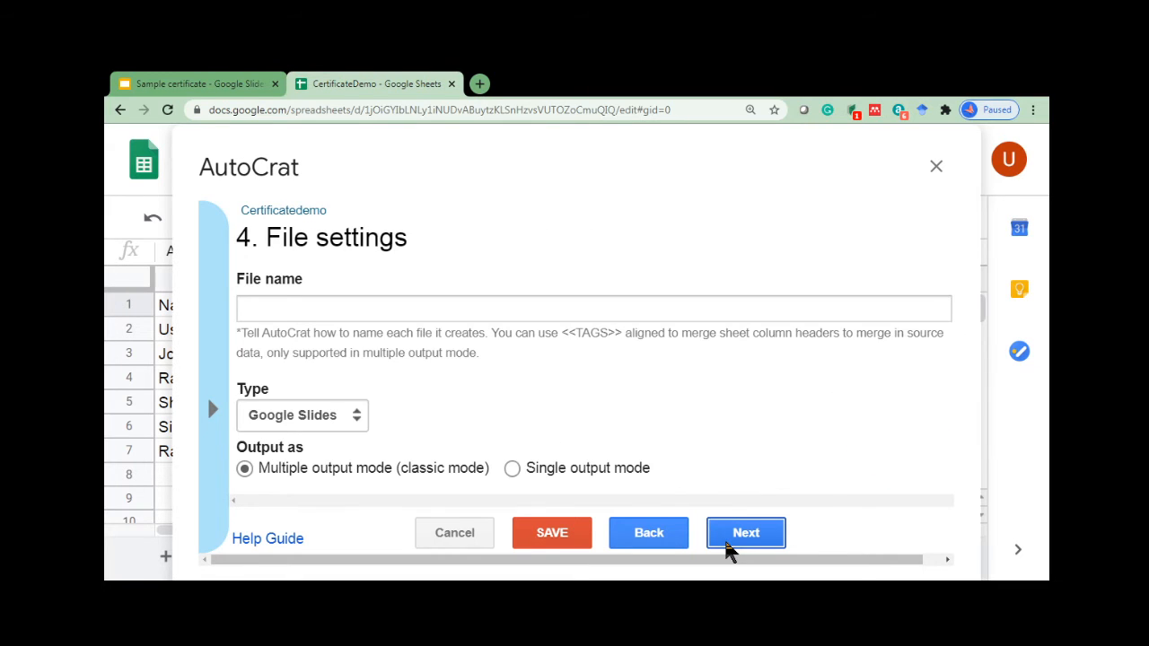
Set the output file name to "<<Name>> Certificate" and the file type to PDF.
left_click(305, 416)
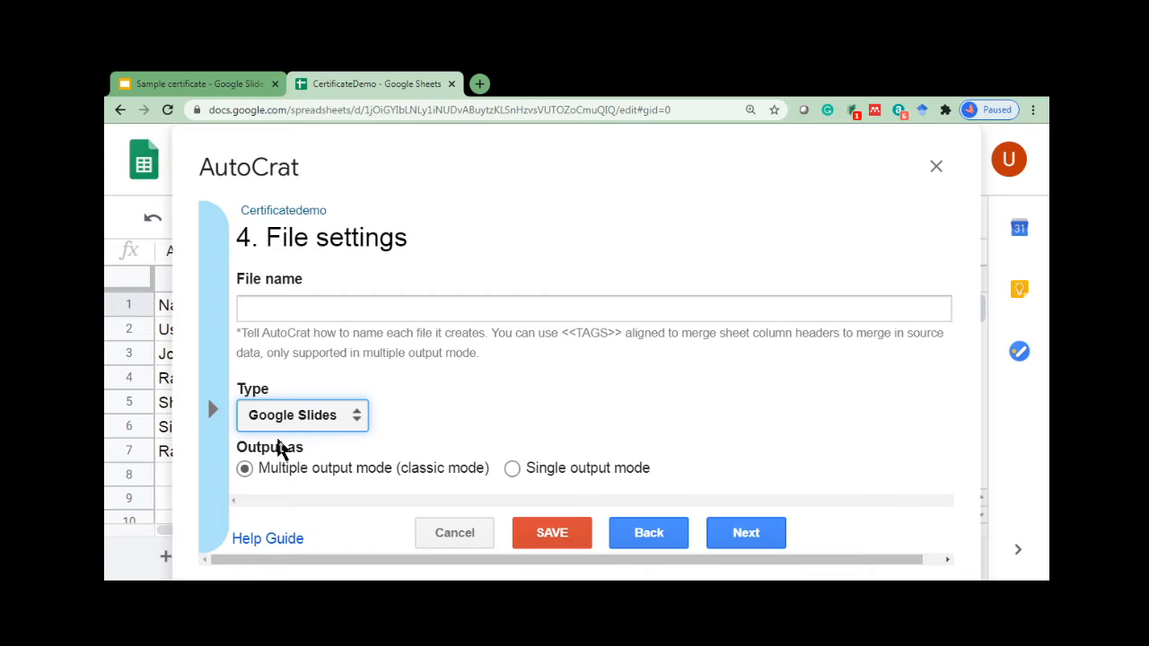
left_click(288, 311)
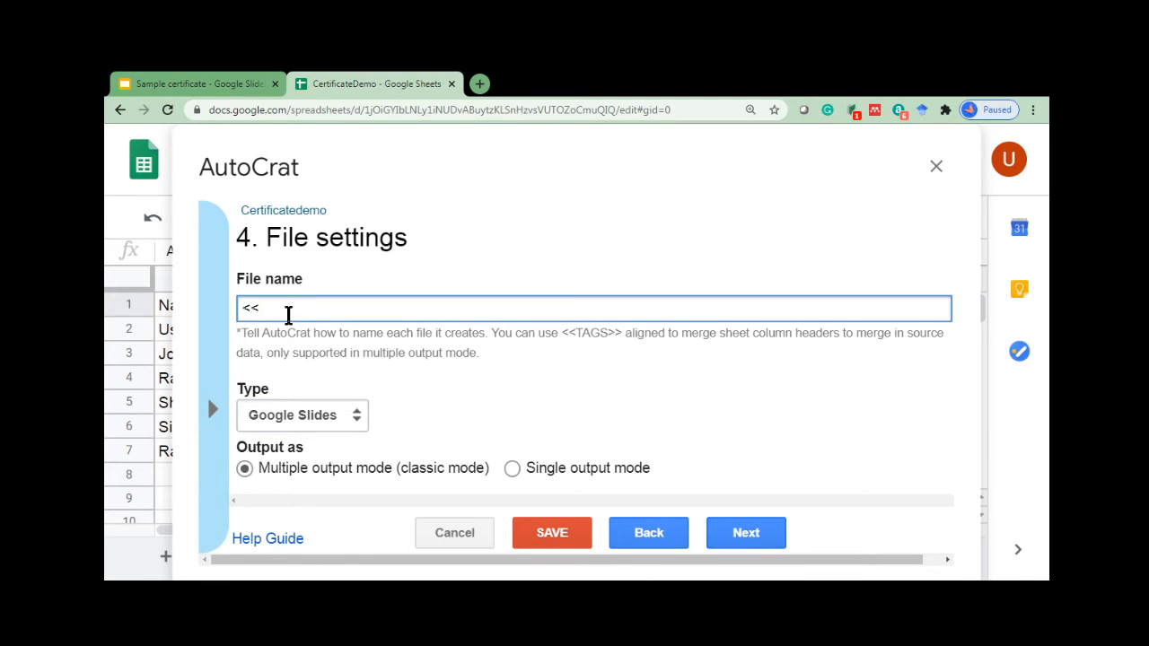
type("<<Name>> Certificate")
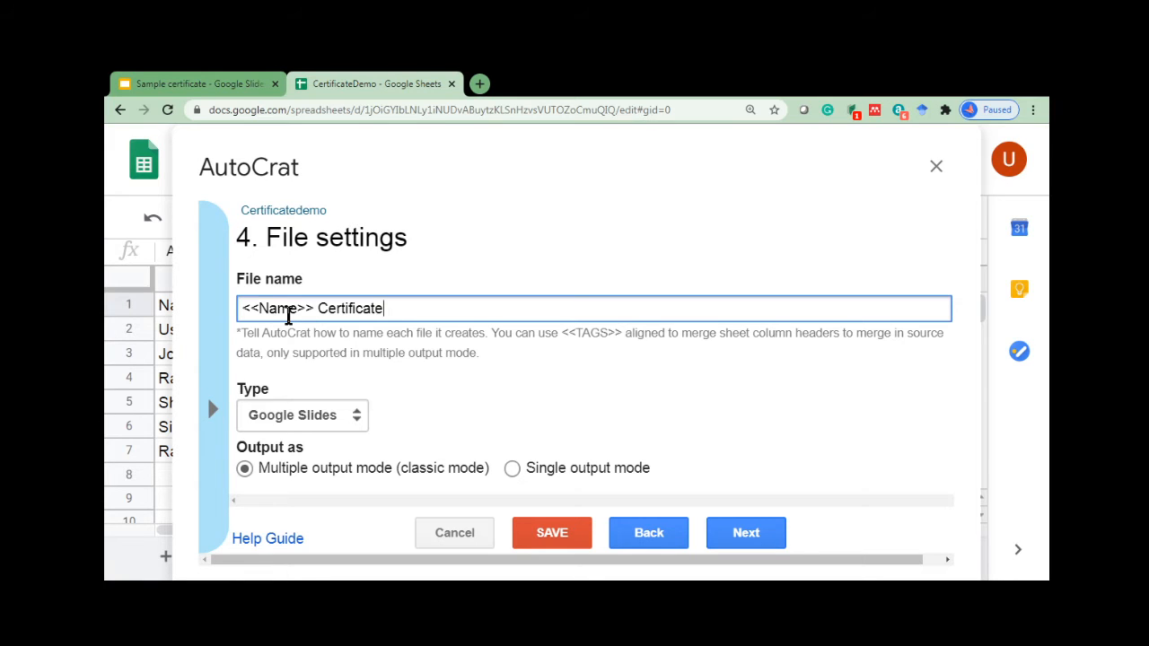
left_click(310, 419)
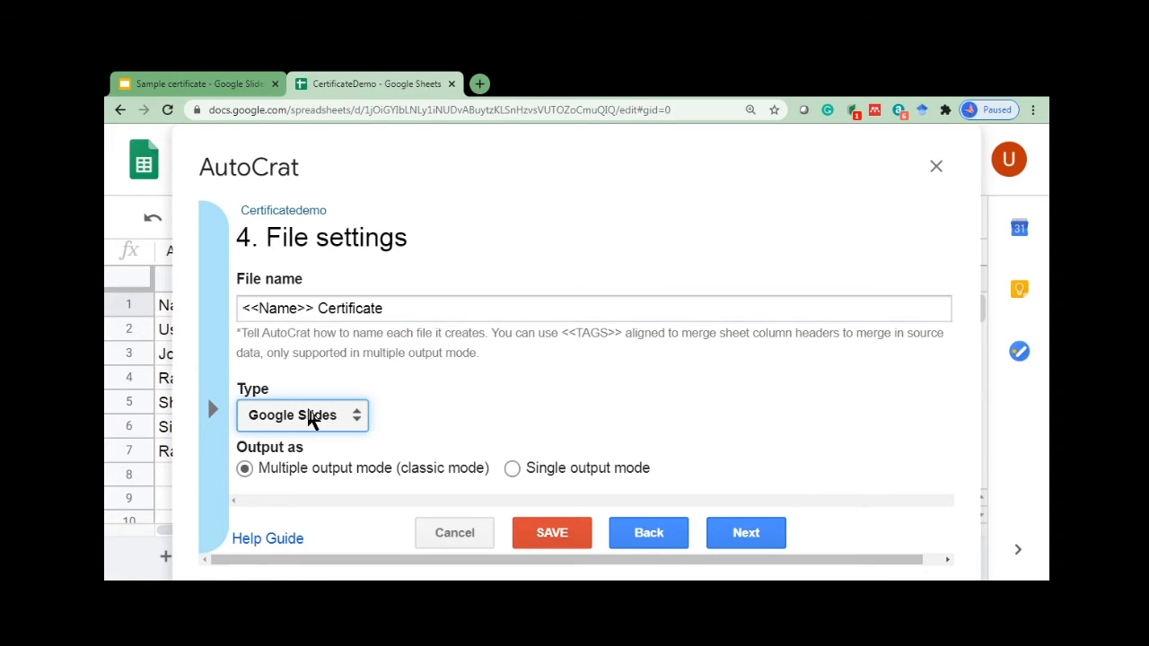
left_click(279, 456)
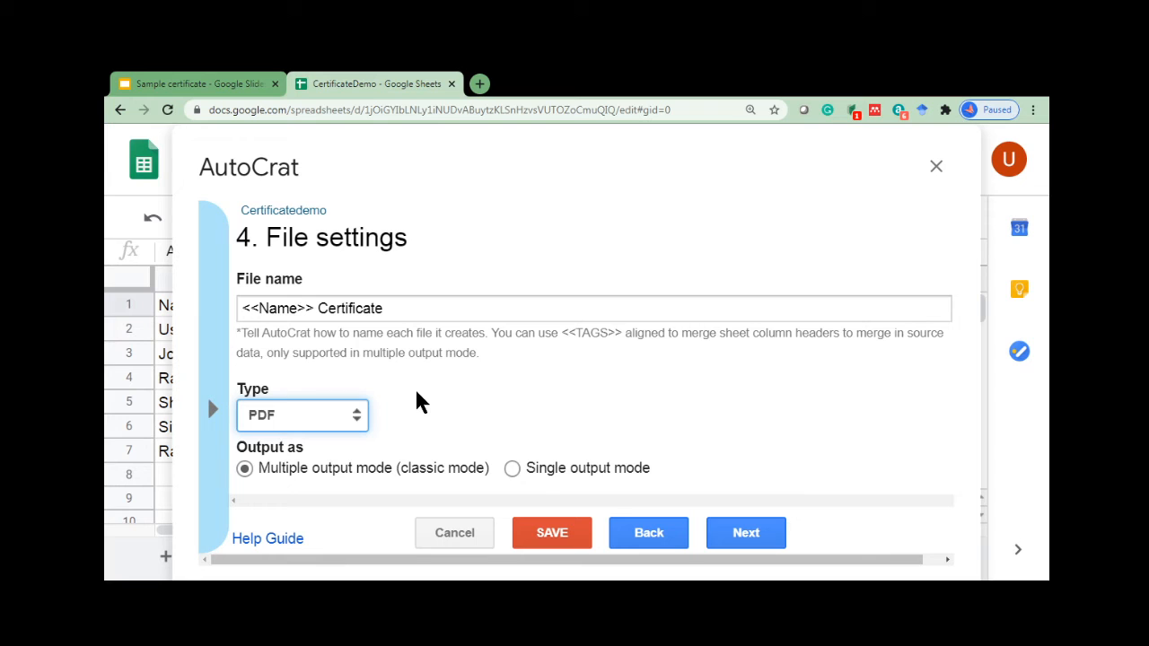
View the list of merge tags available for the file settings.
left_click(213, 410)
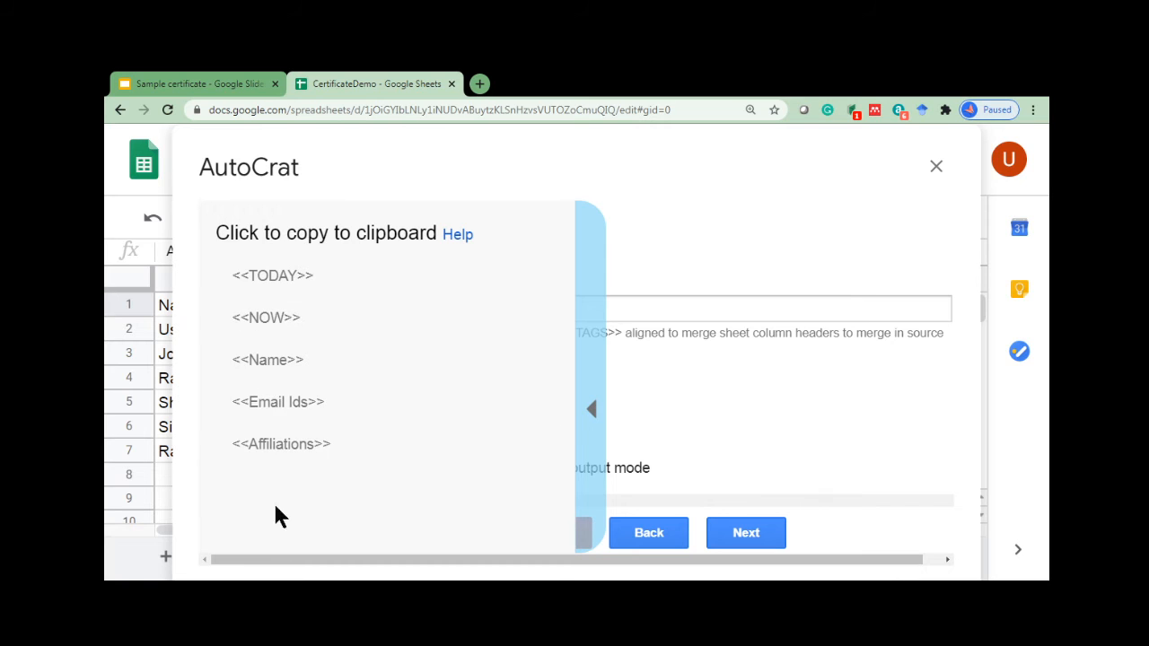
left_click(591, 409)
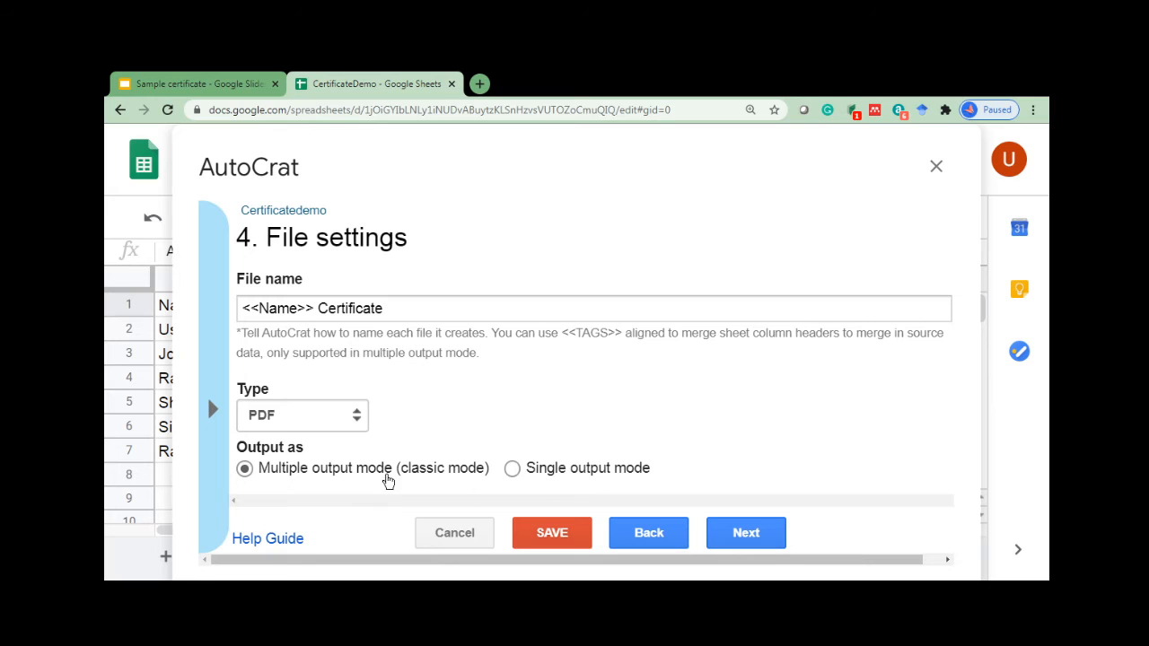
Try single output mode, switch back to Multiple output mode (classic mode), and continue to the destination folder settings.
left_click(512, 469)
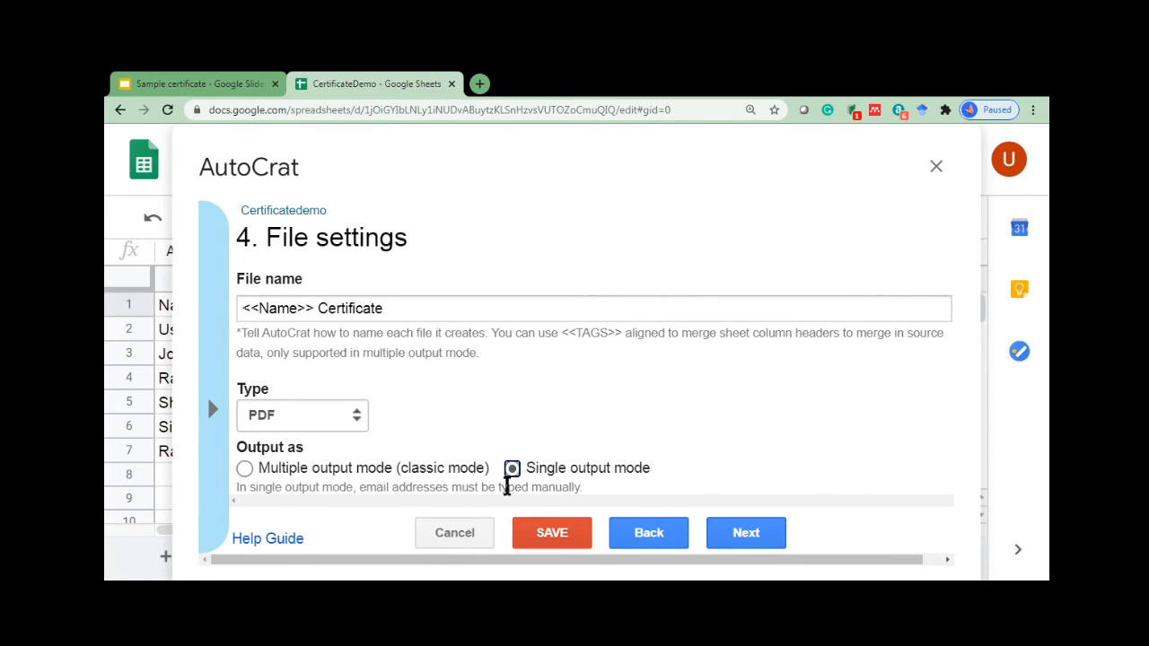
left_click_drag(358, 487, 585, 497)
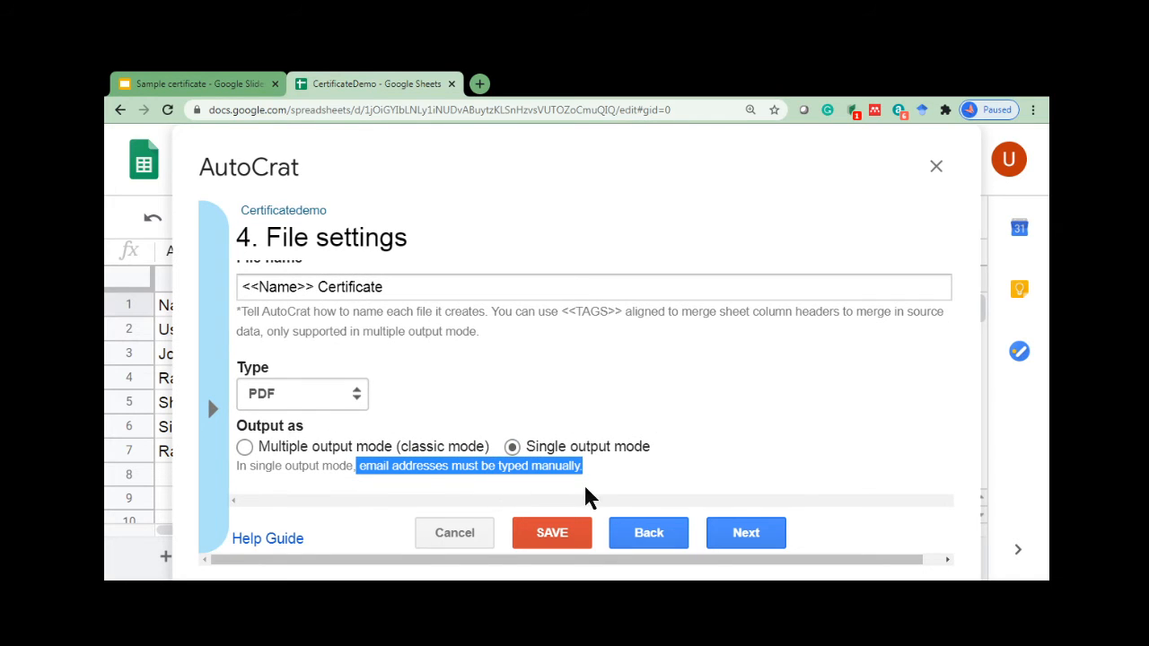
left_click(244, 449)
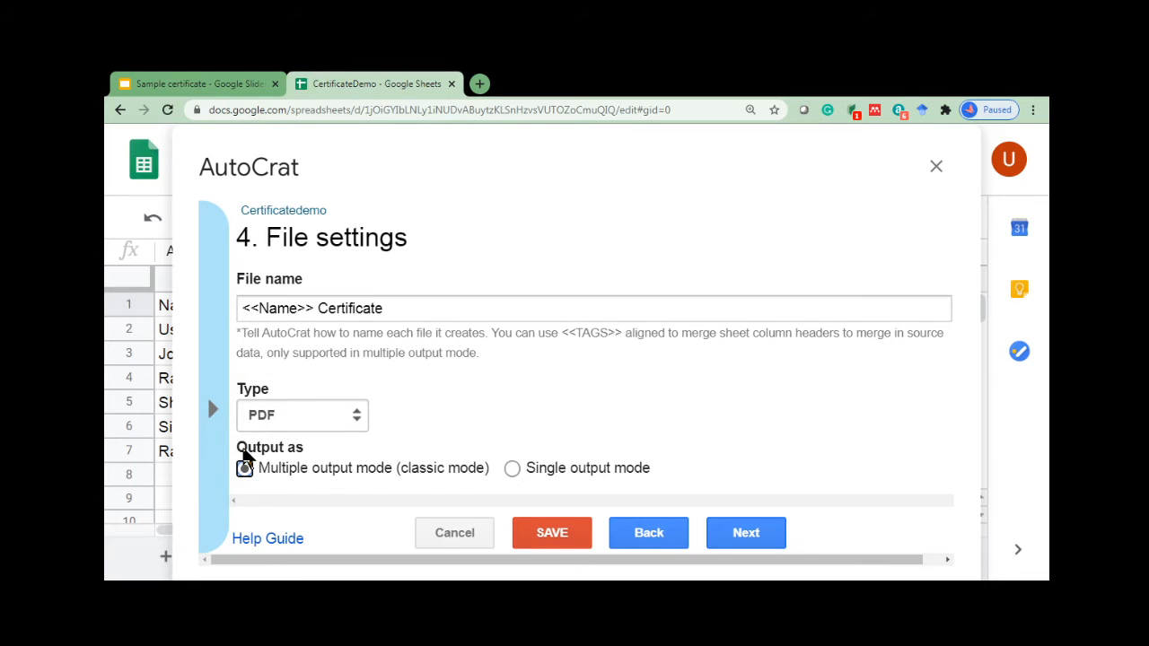
left_click(745, 537)
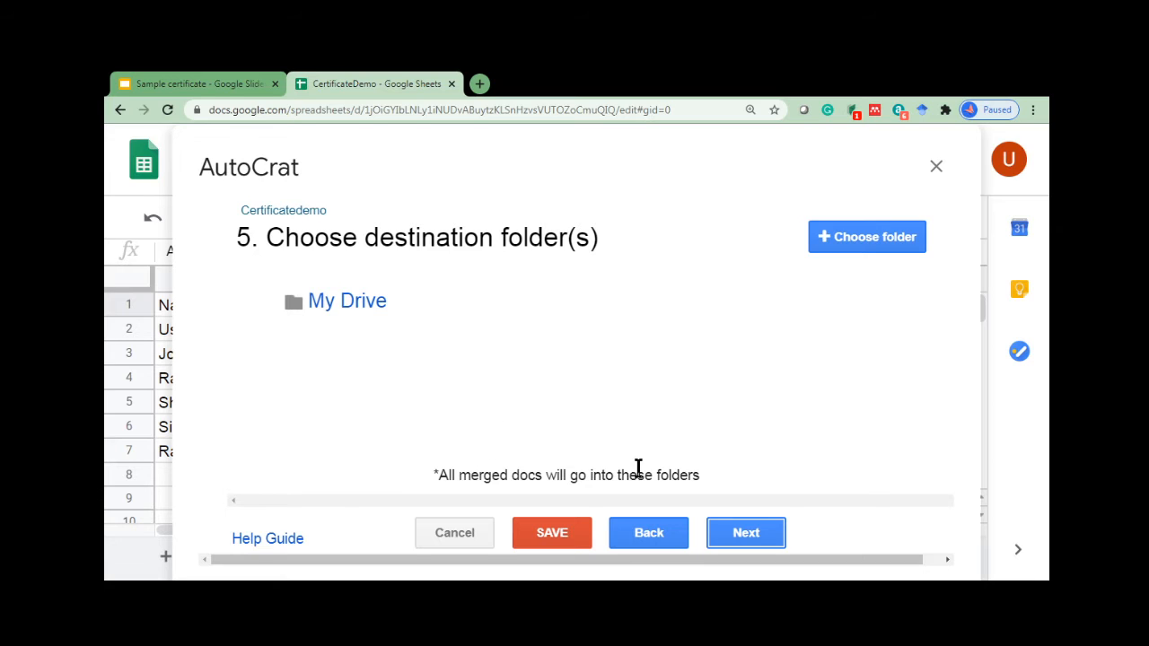
Keep My Drive as the destination folder and skip the dynamic folder reference.
left_click(736, 533)
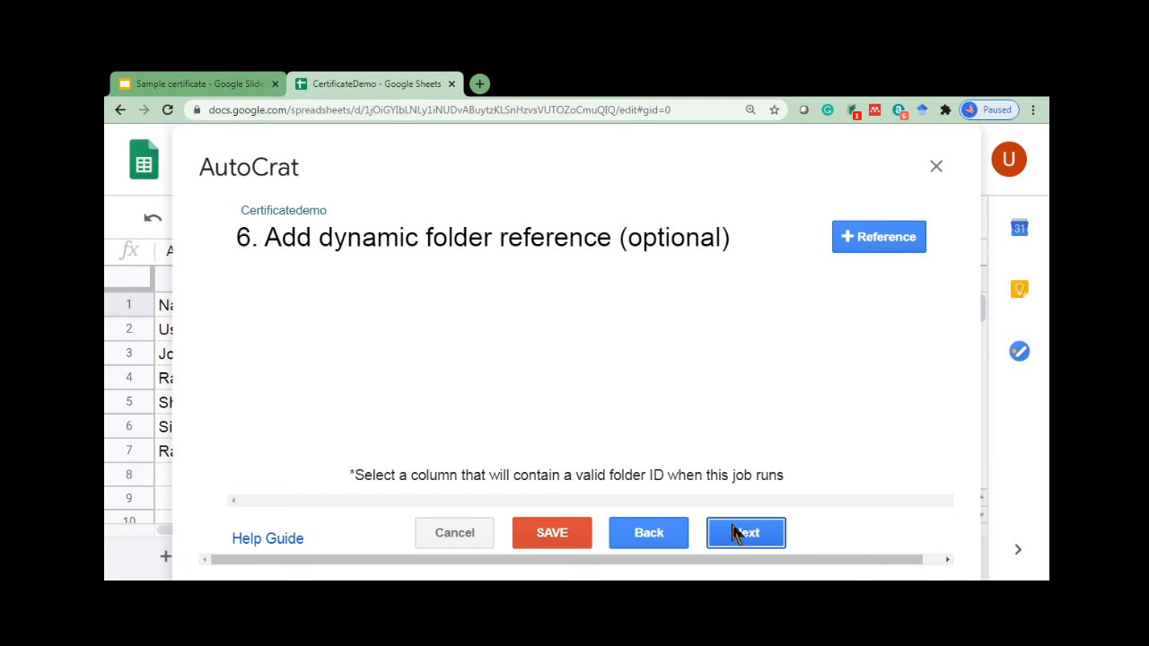
left_click(736, 533)
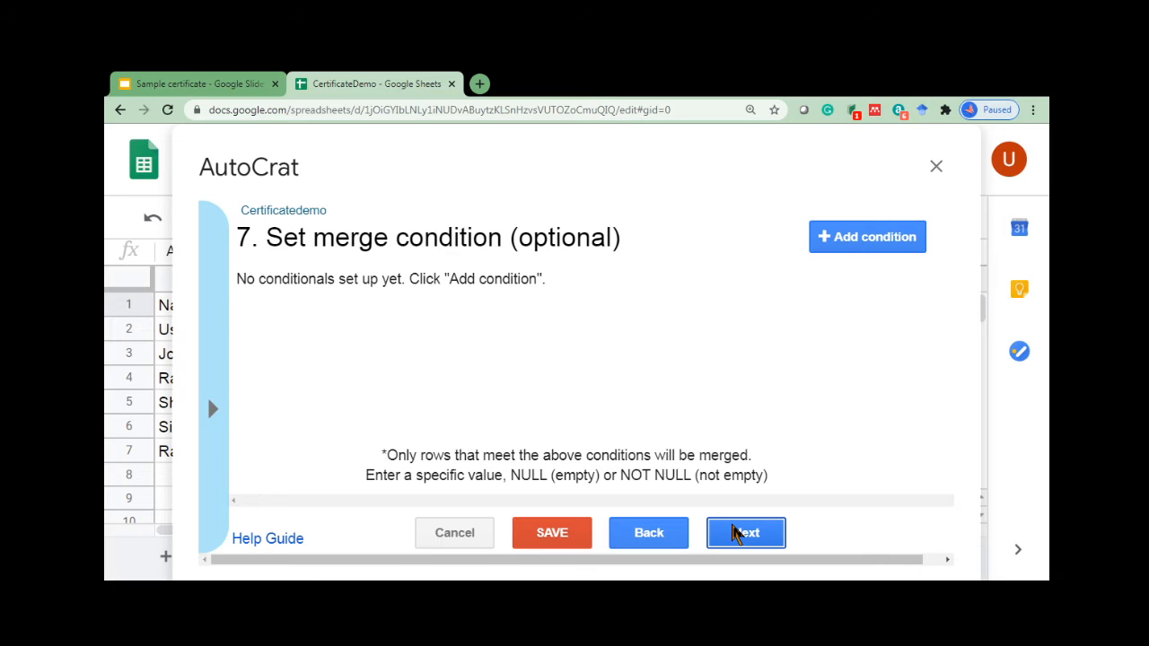
left_click(827, 255)
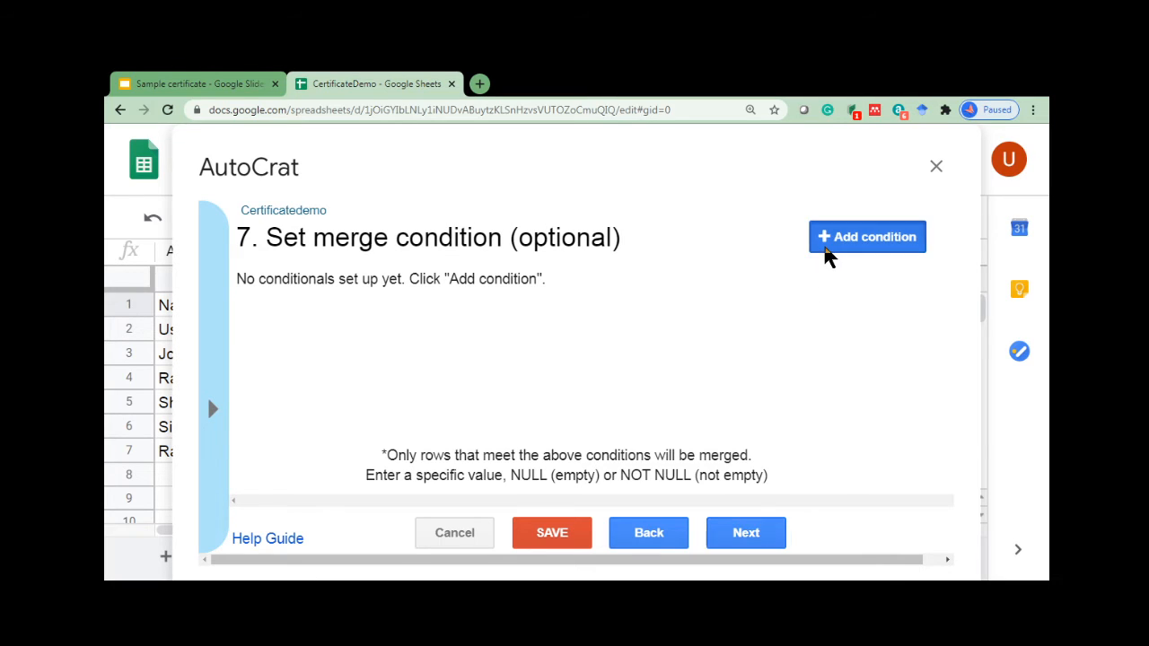
left_click(476, 320)
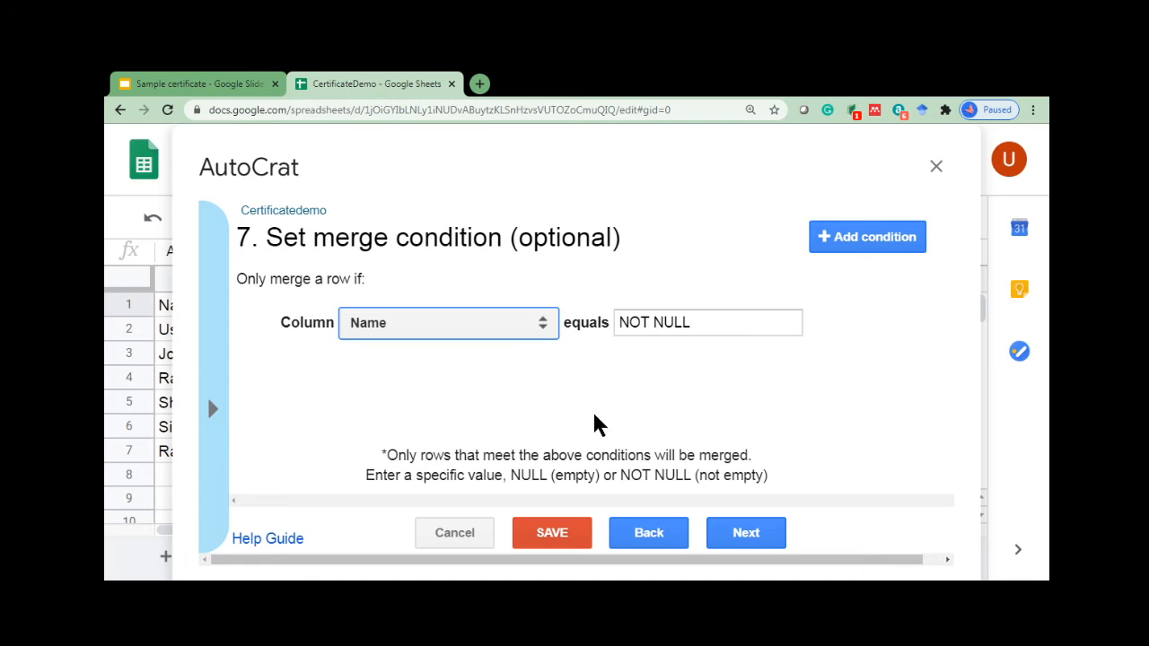
left_click(862, 329)
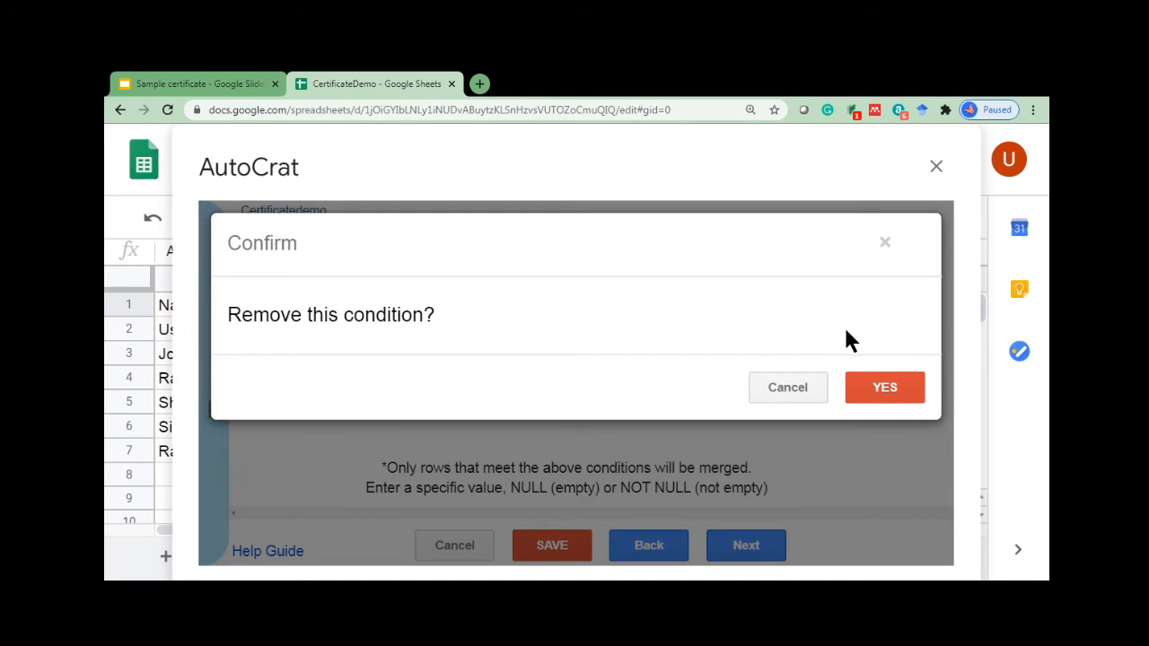
left_click(884, 400)
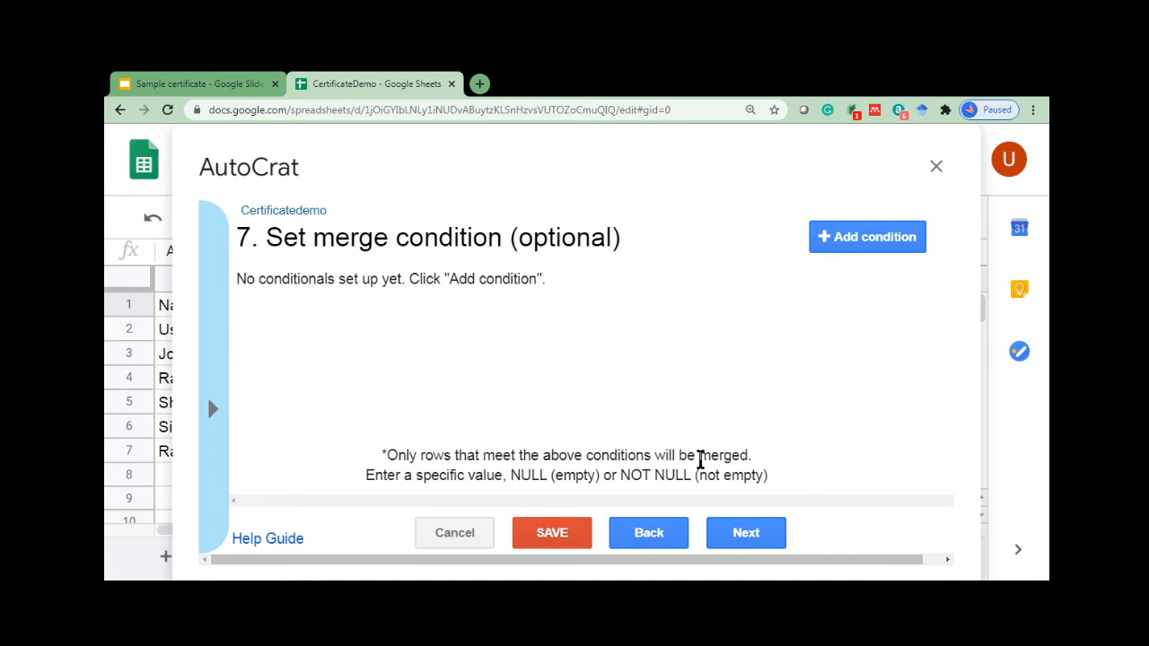
Continue without a merge condition and turn on document sharing for the merged certificates.
left_click(766, 544)
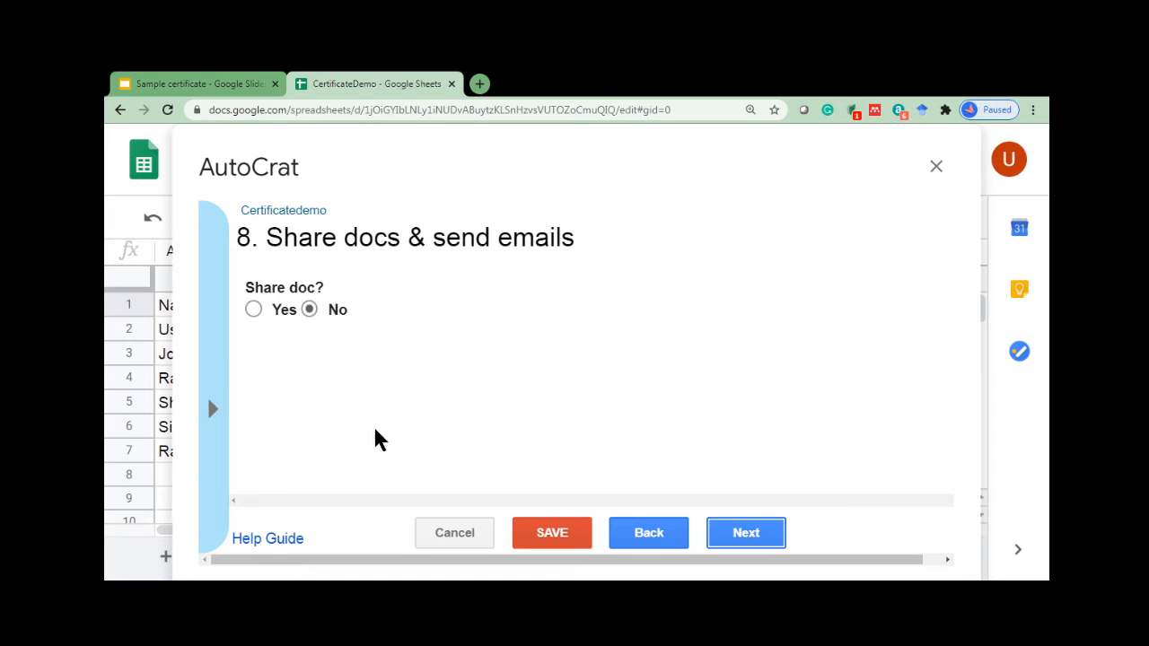
left_click(255, 310)
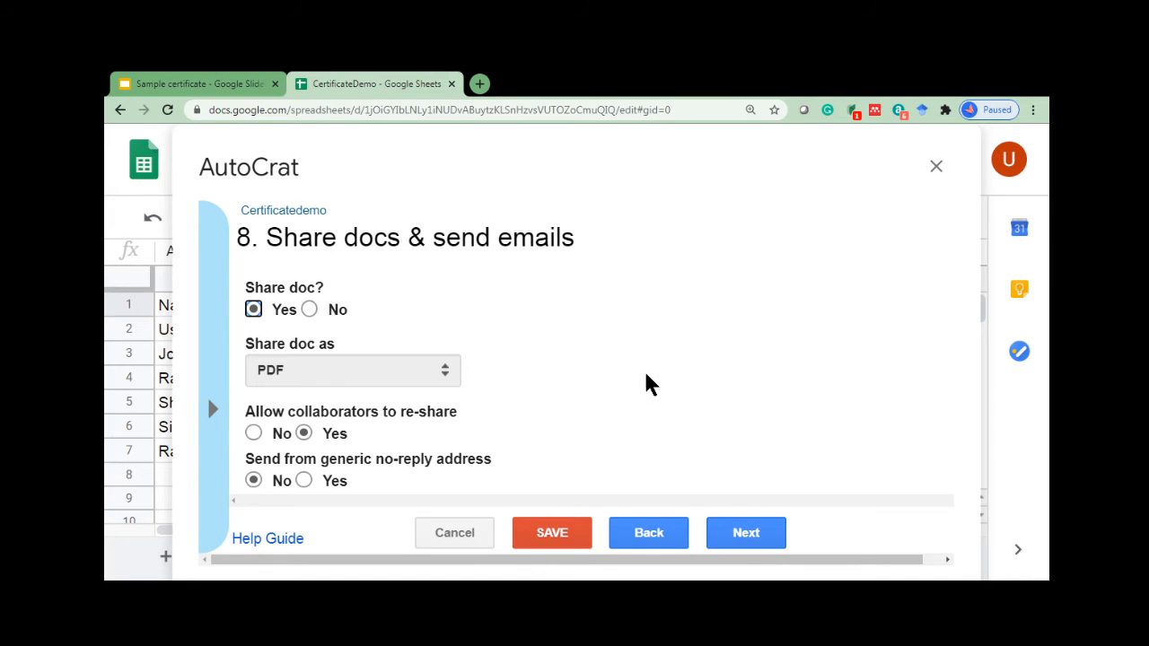
scroll(648, 385, "down", 3)
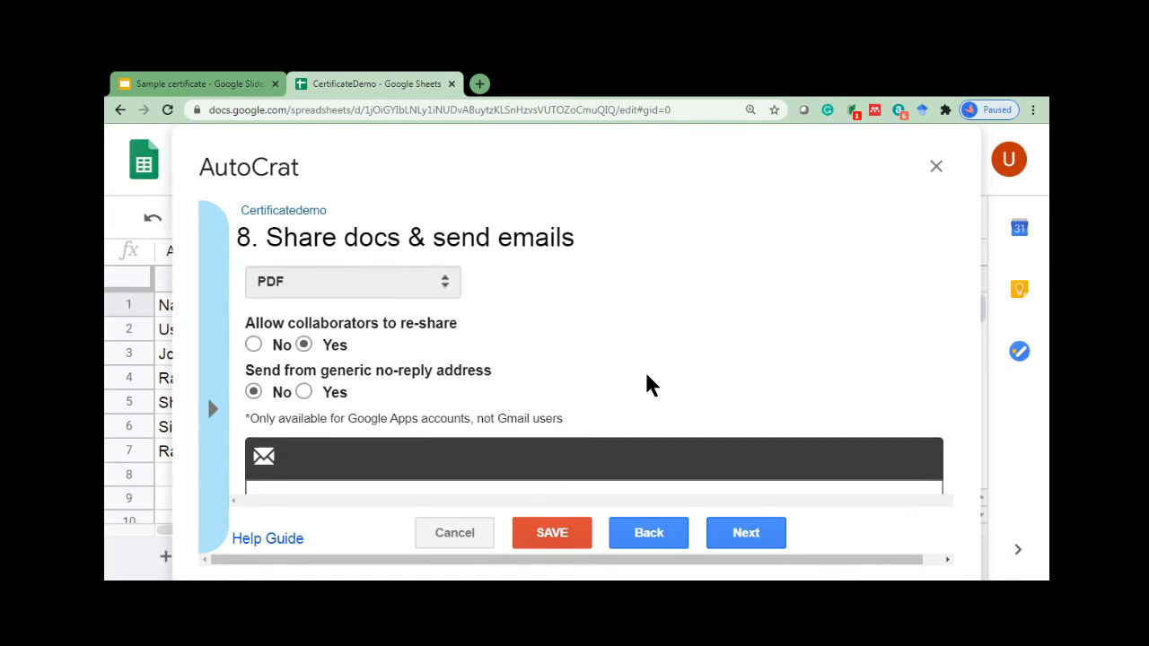
scroll(648, 384, "down", 1)
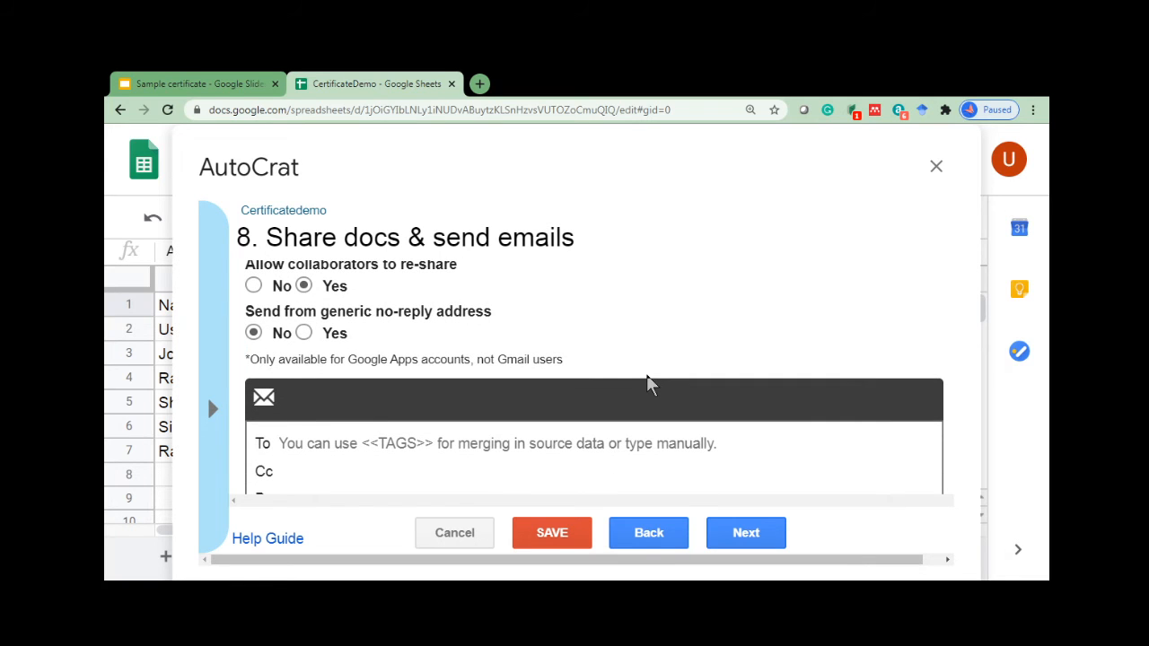
scroll(649, 384, "down", 3)
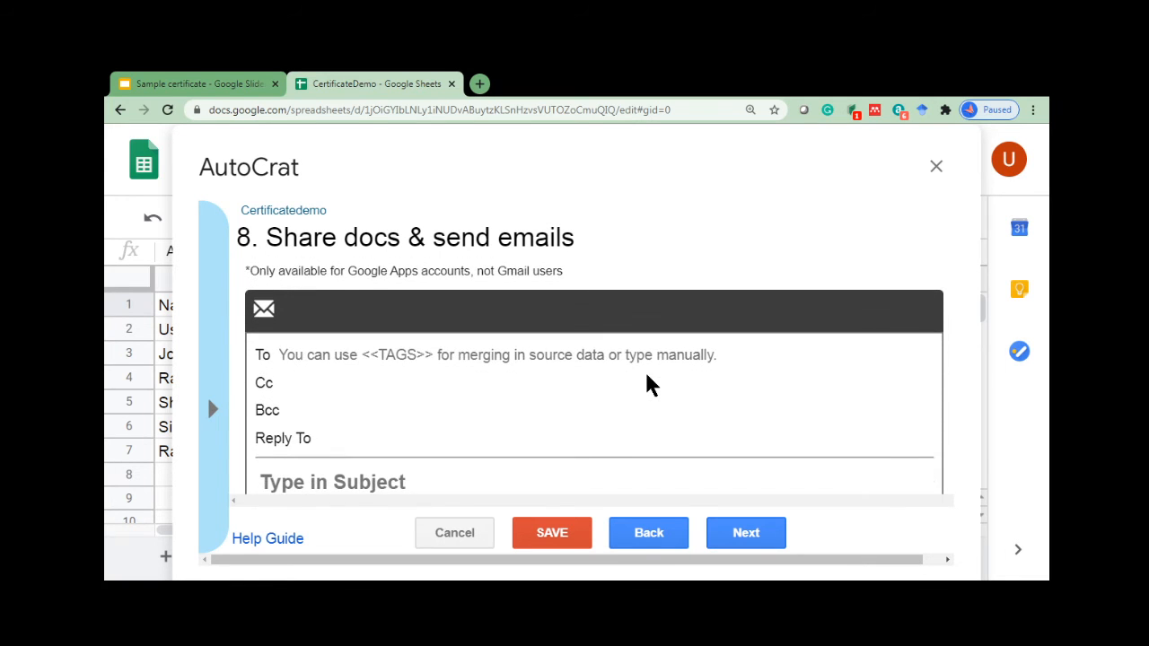
scroll(648, 385, "down", 1)
scroll(648, 385, "up", 5)
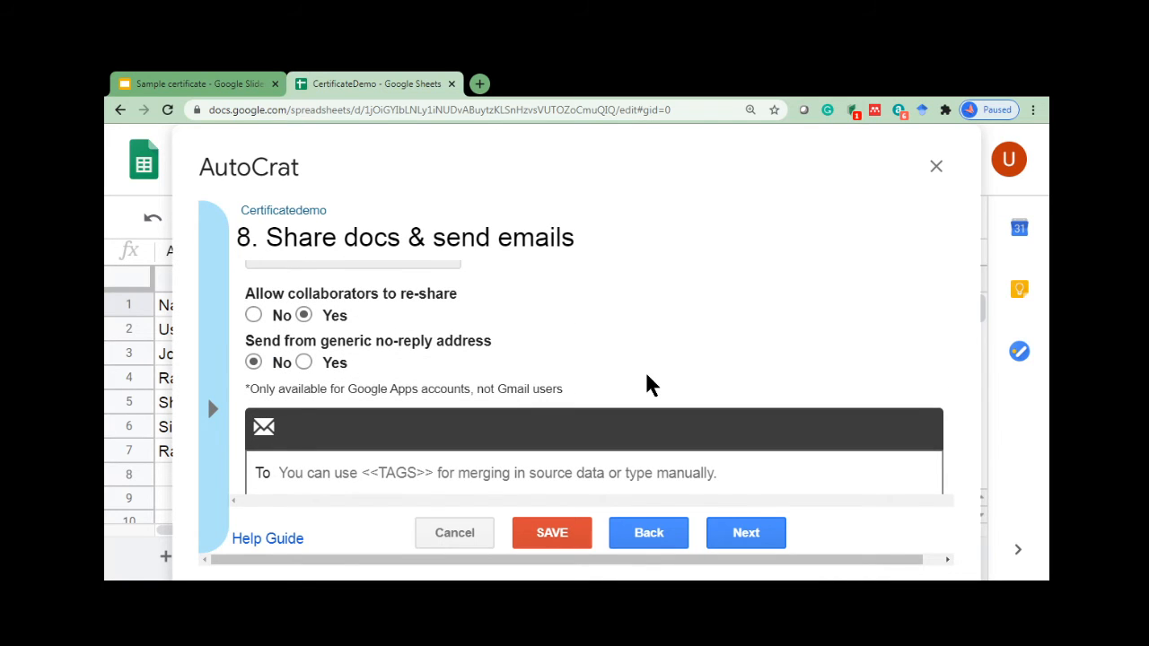
Disallow collaborators from re-sharing the documents and go to the email recipient fields.
left_click(255, 315)
key("Down")
key("Down")
left_click(624, 347)
scroll(703, 352, "down", 1)
scroll(703, 352, "down", 5)
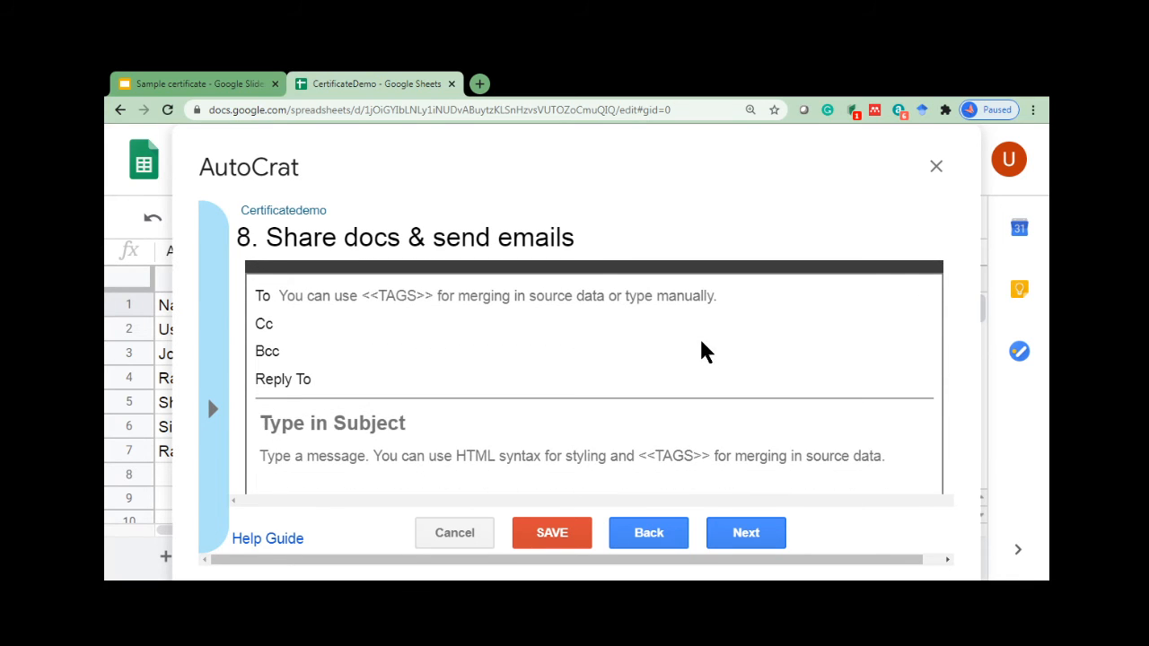
Copy the <<Email Ids>> merge tag and insert it in the email's Bcc field.
left_click(348, 342)
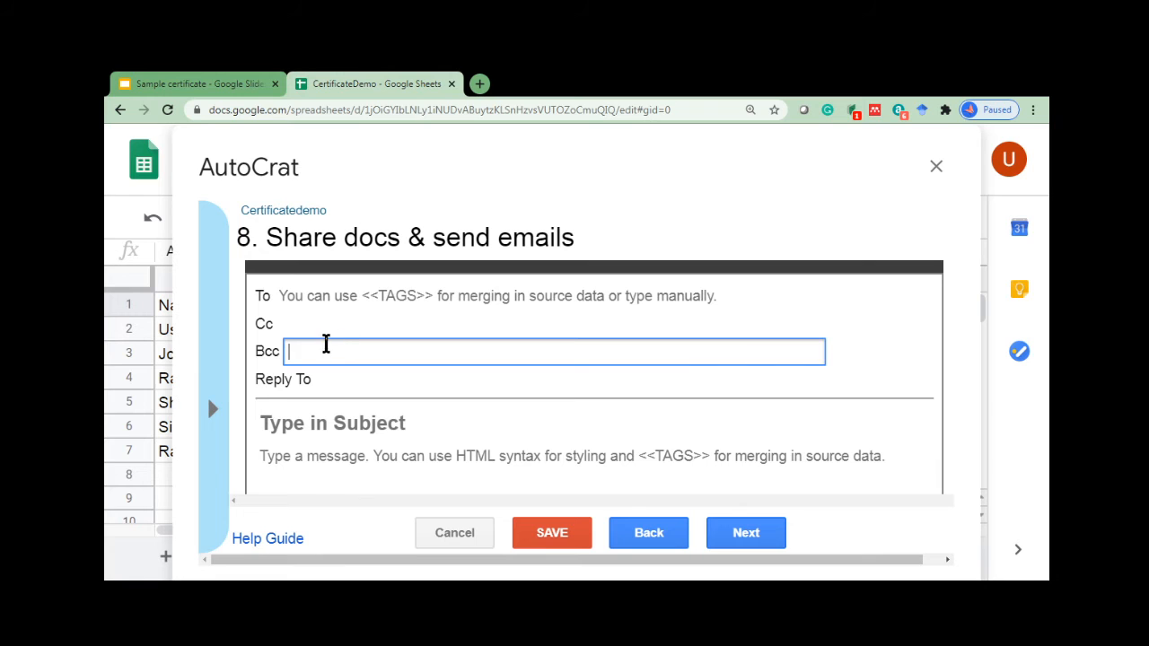
left_click(223, 413)
left_click(278, 412)
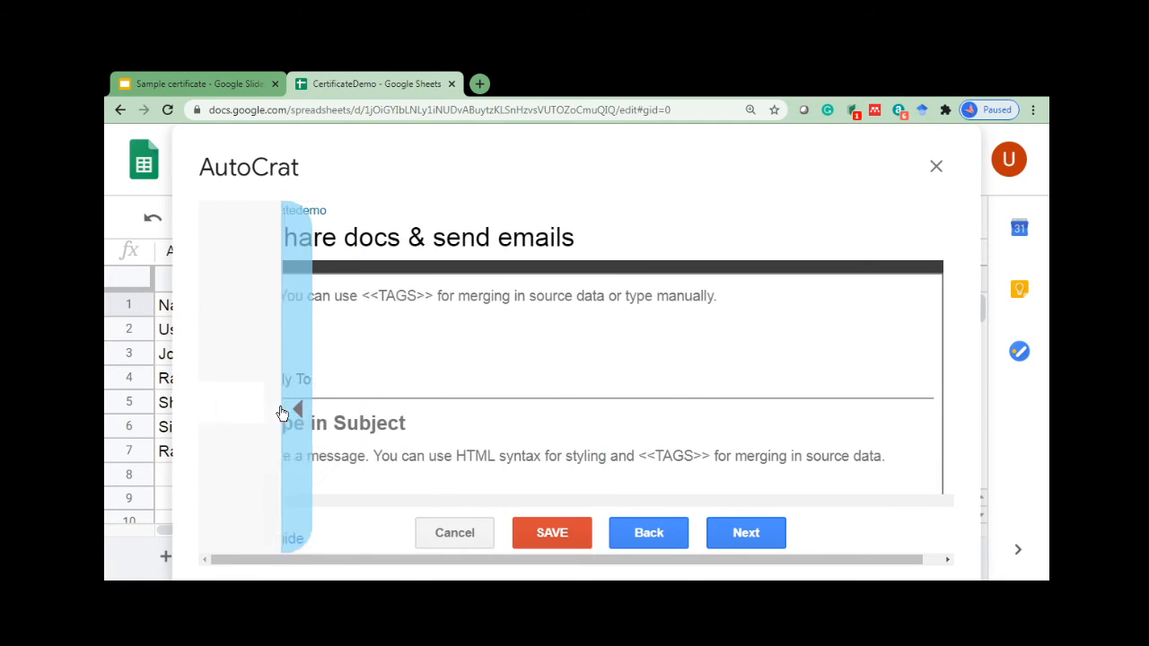
left_click(217, 424)
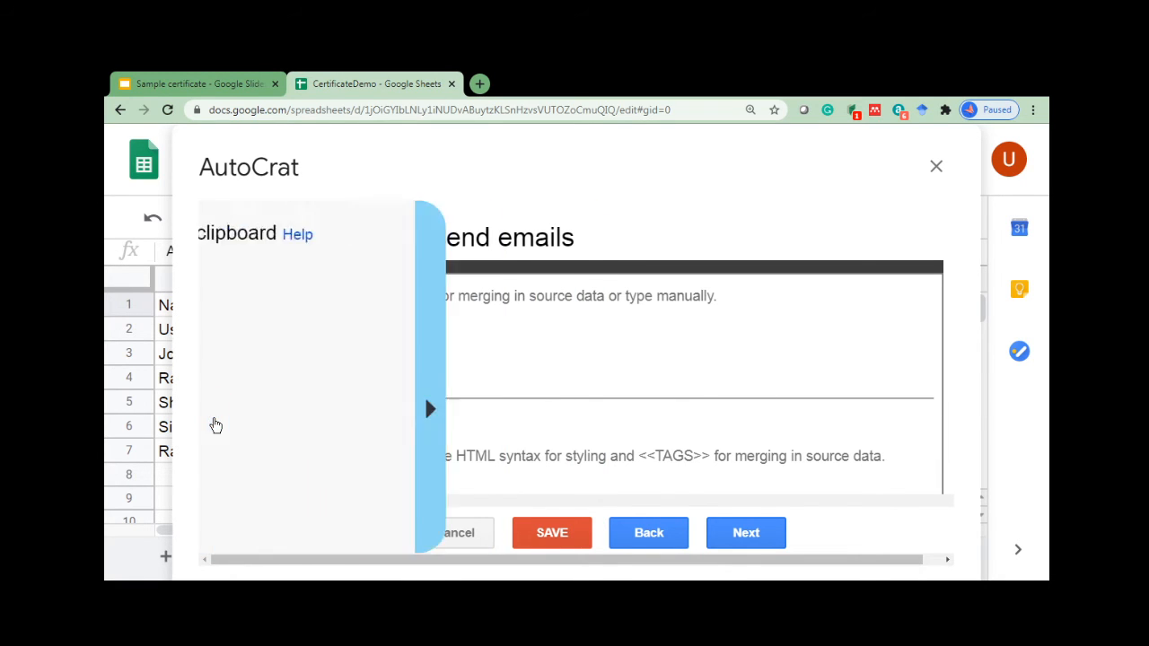
left_click(294, 408)
key("ctrl+c")
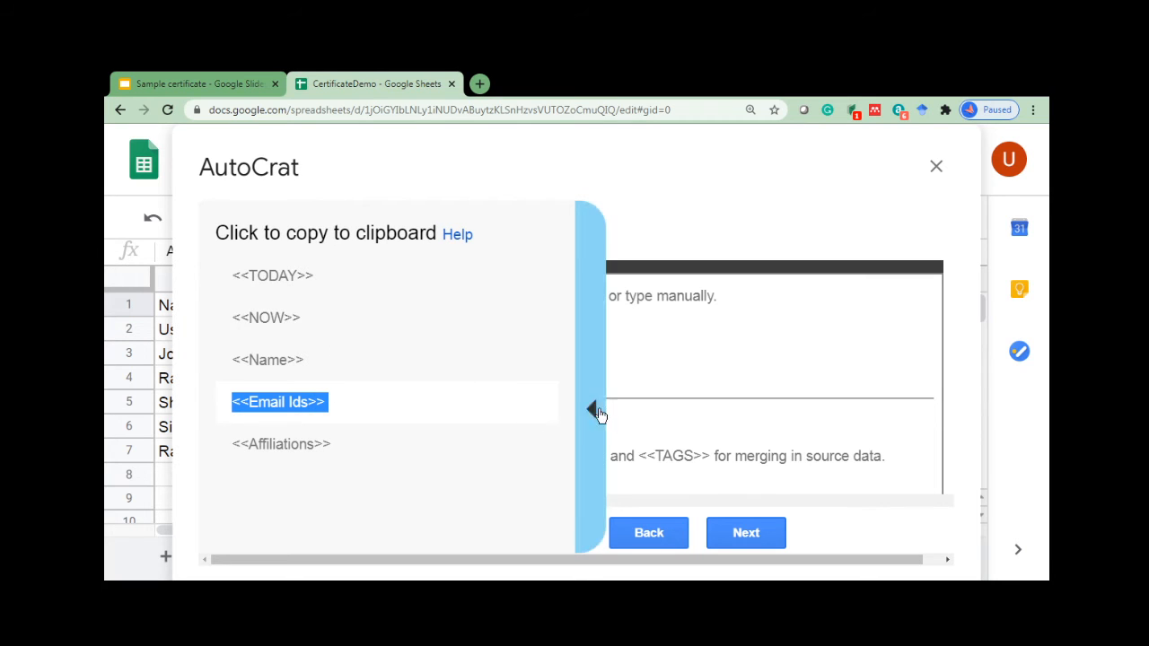
left_click(597, 413)
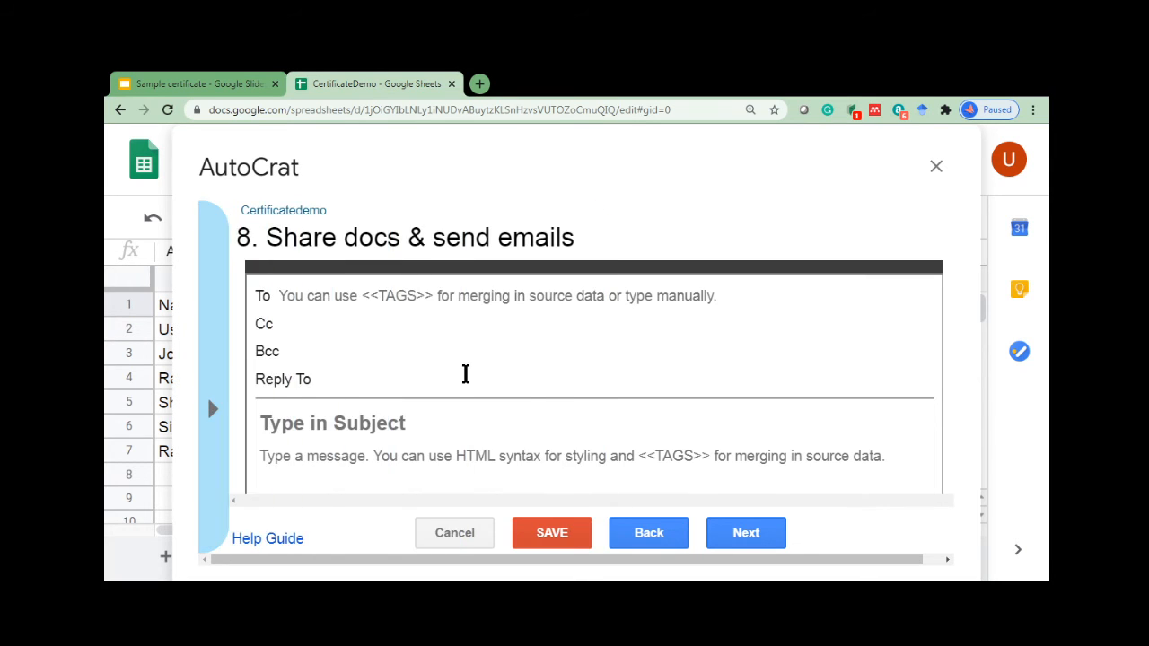
left_click(375, 341)
key("ctrl+v")
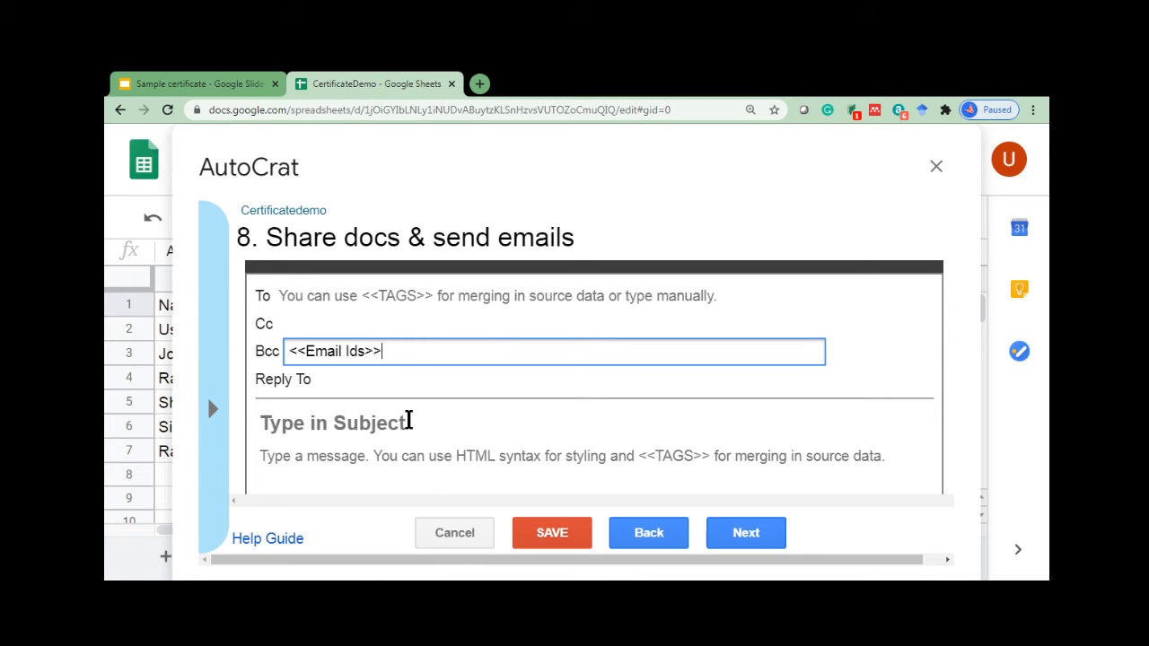
Set the email subject to "Your Certificate".
left_click(408, 420)
type("Yo")
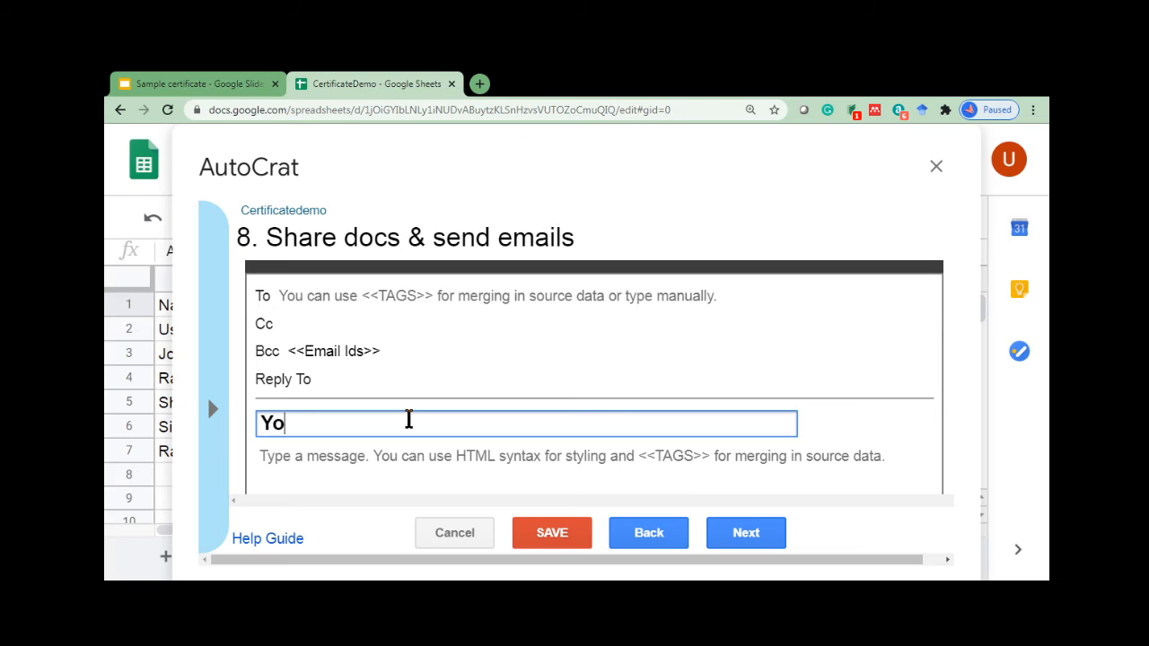
type("ur Certifi")
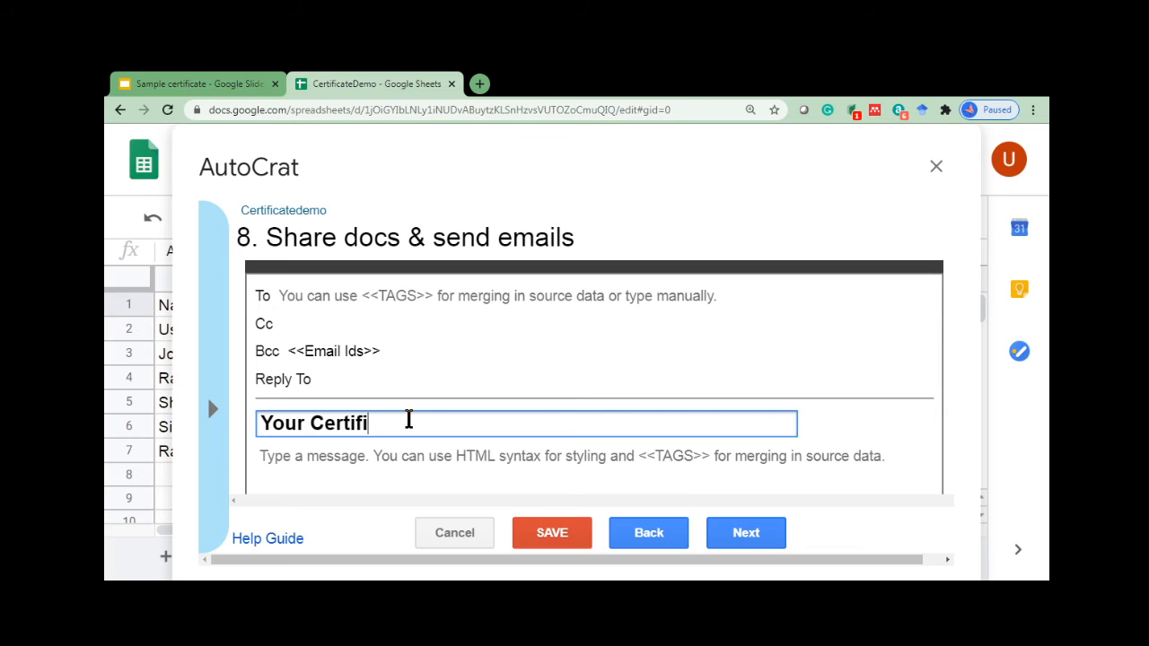
type("cate")
Start the email message with the greeting "Hi <<Name>>", a blank line and the sentence "Find your certificate.".
left_click(361, 454)
type("Hi")
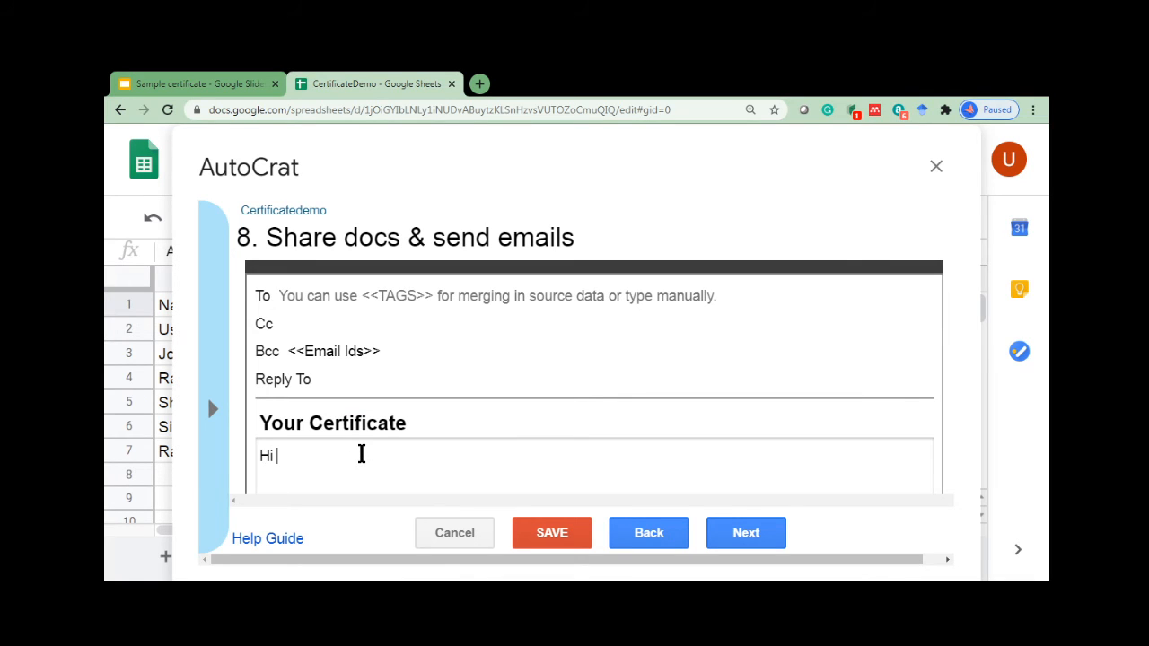
type(" <<Name>>")
key("Return")
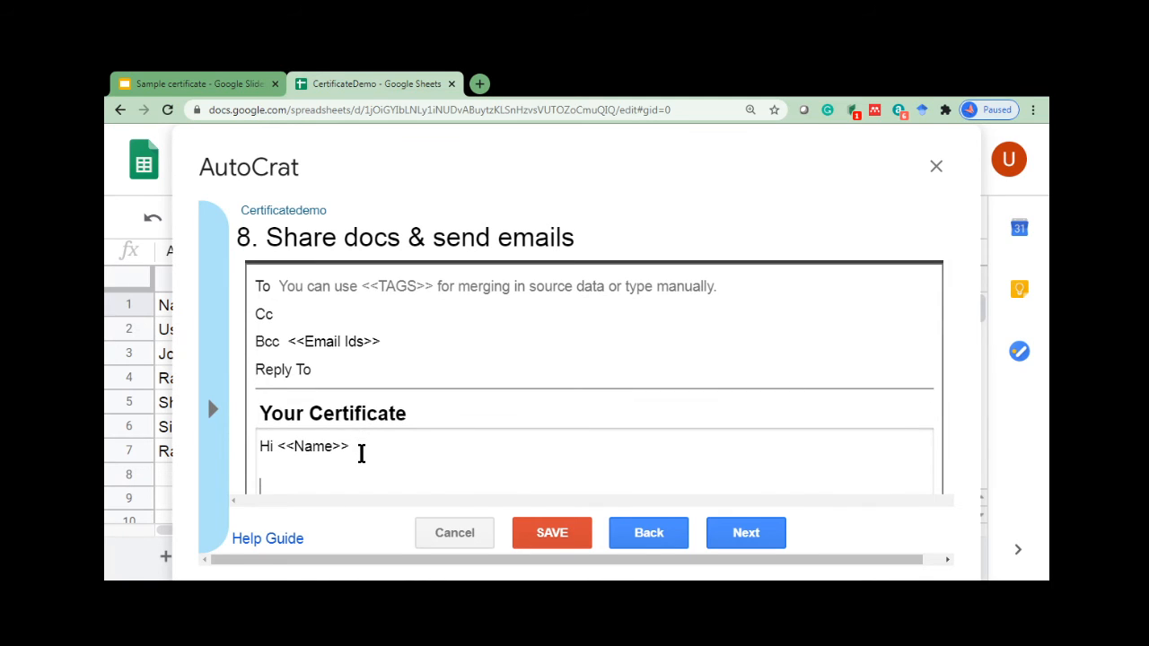
type("Find your certi")
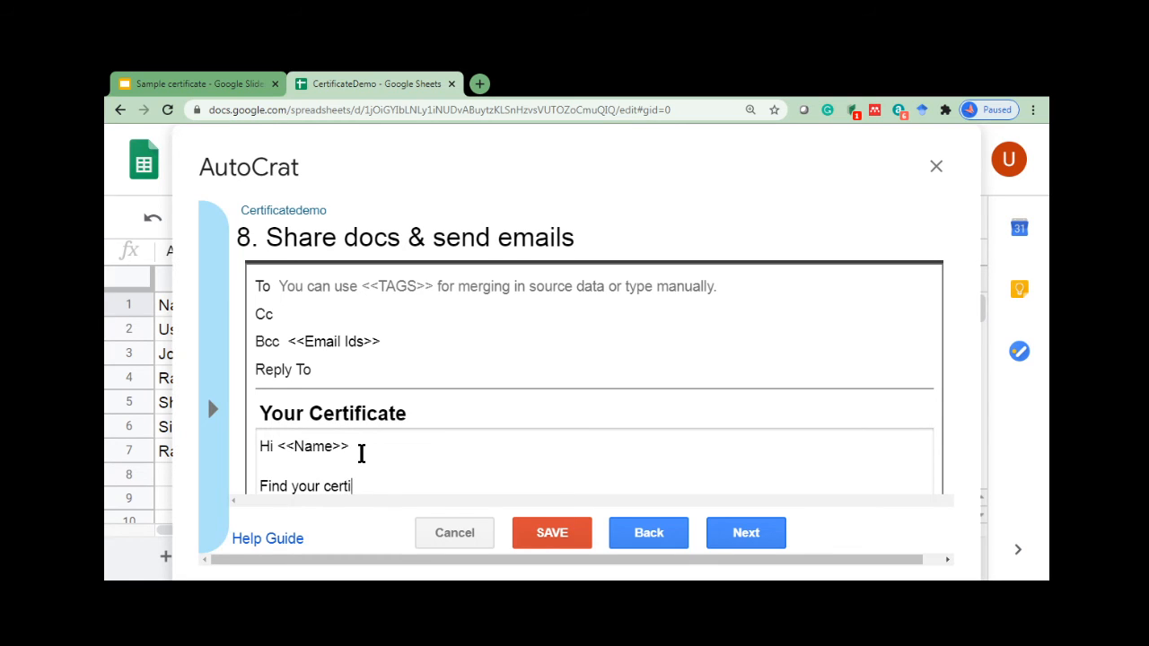
type("ficate.")
key("Return")
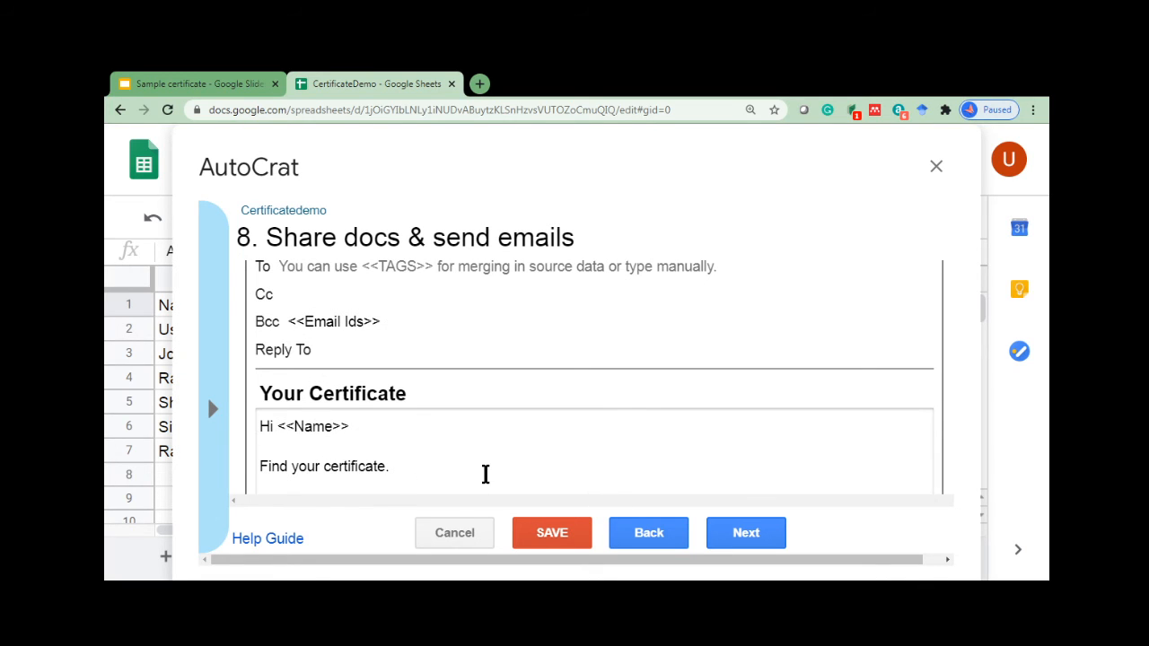
End the email message with "Thank you," and "Organizers" on separate lines.
type("Thanl y")
key("BackSpace")
key("BackSpace")
key("BackSpace")
type("you,")
key("Return")
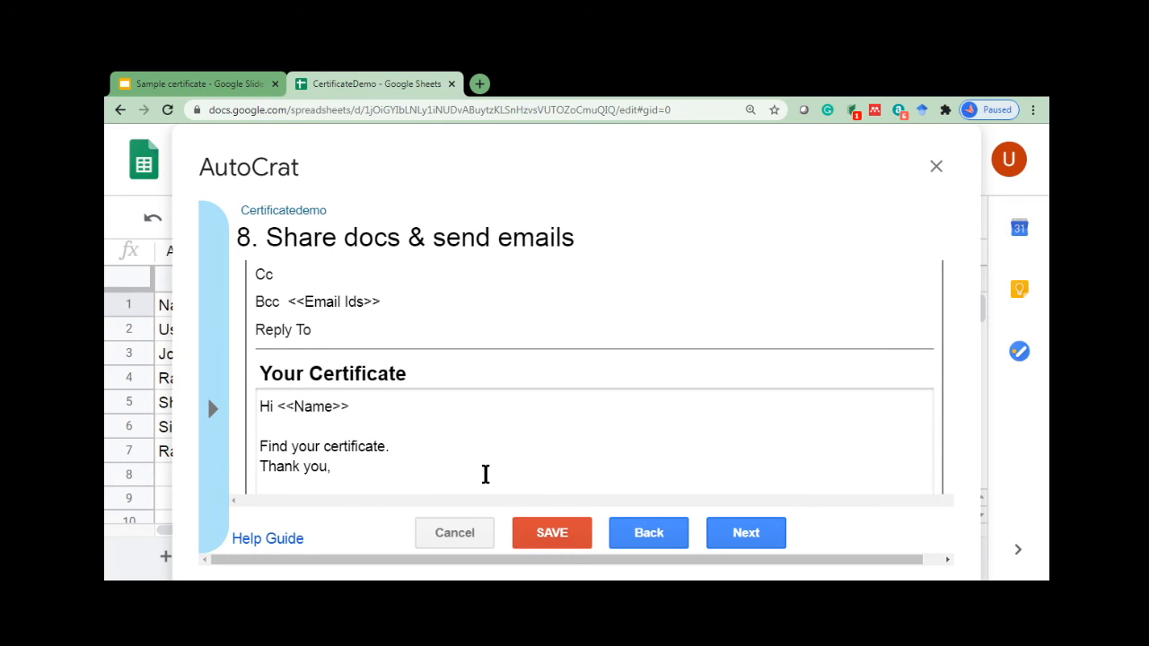
type("Orgav")
type("izers")
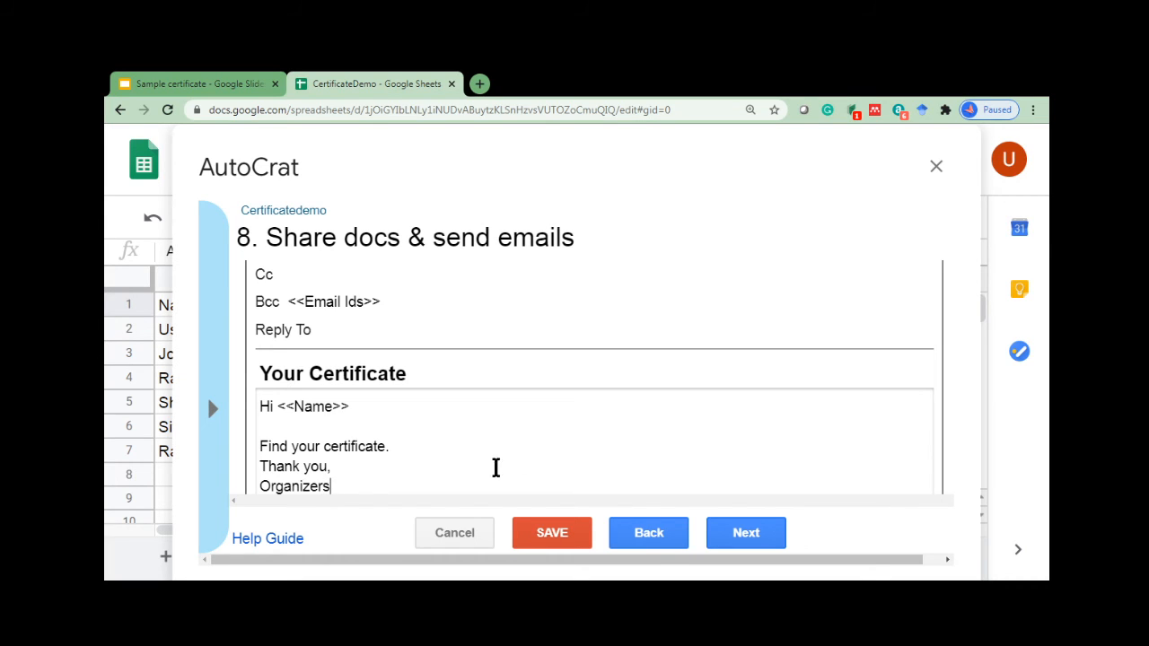
left_click(658, 440)
Save the job with the form trigger enabled, and run the Certificatedemo job.
left_click(733, 532)
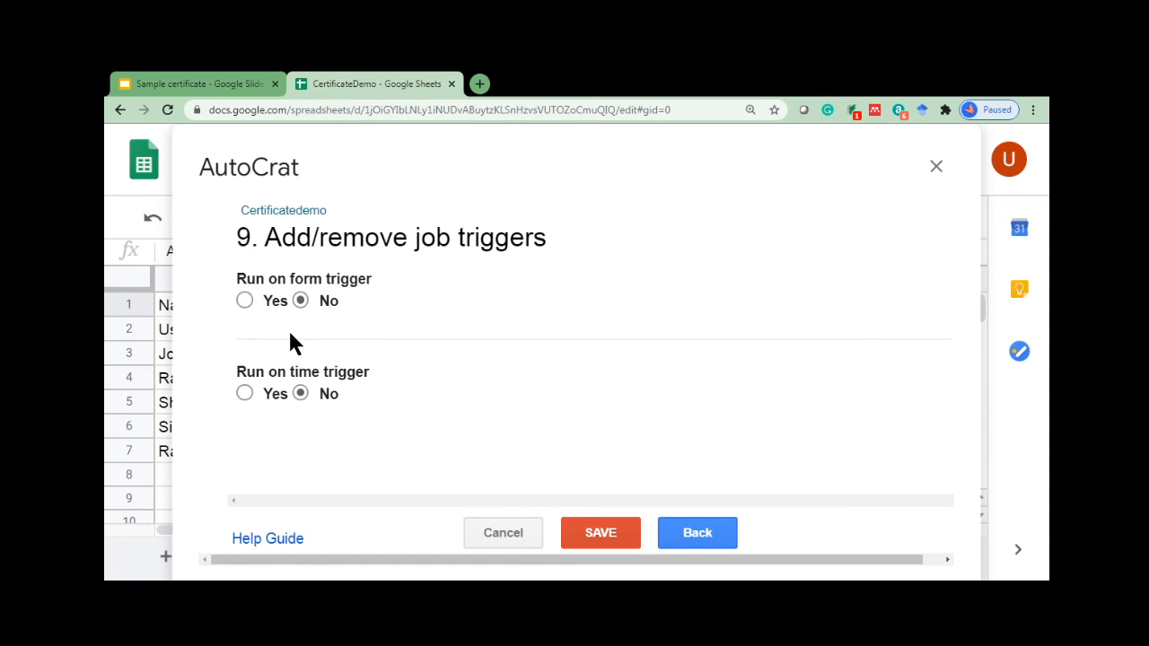
left_click(245, 301)
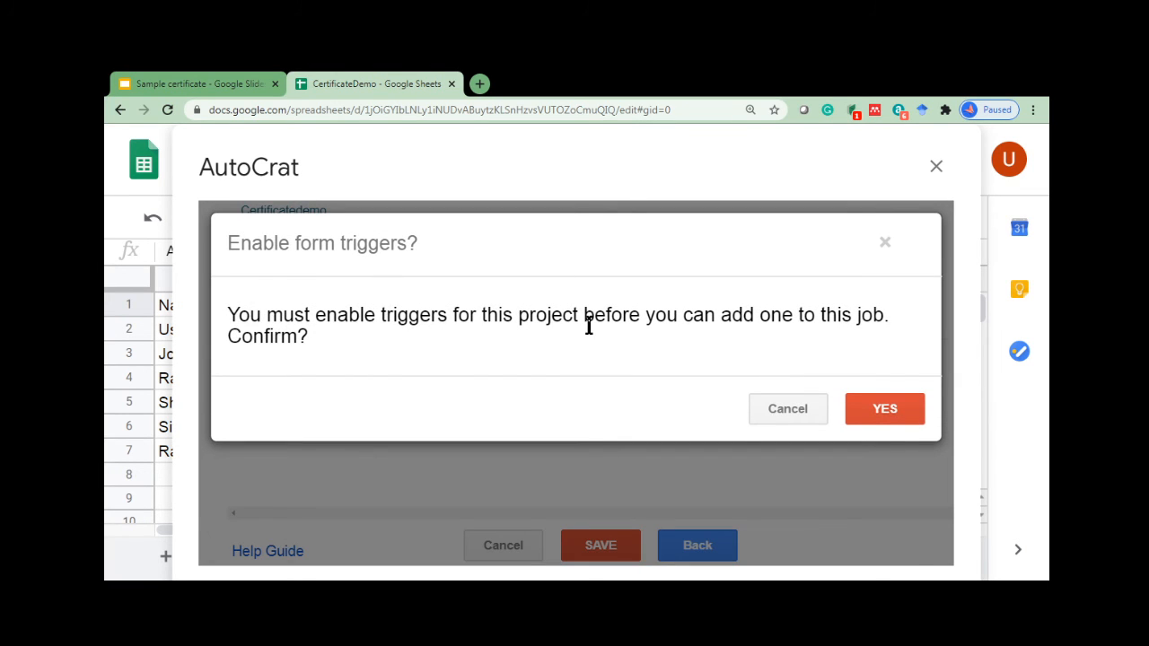
left_click(908, 412)
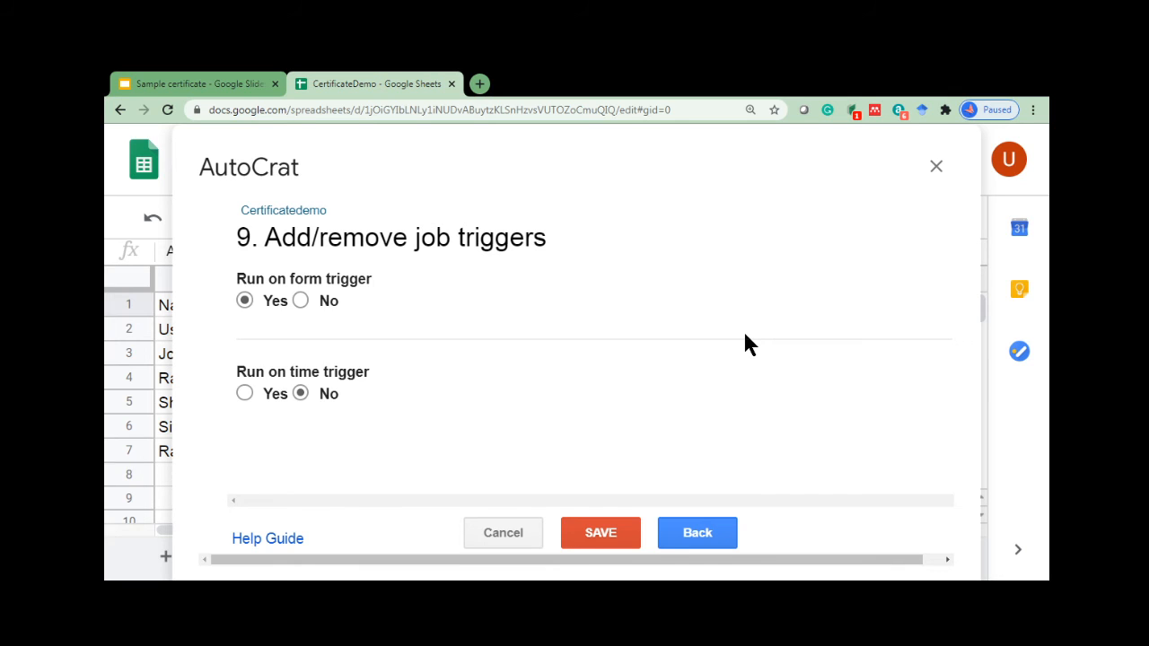
left_click(619, 536)
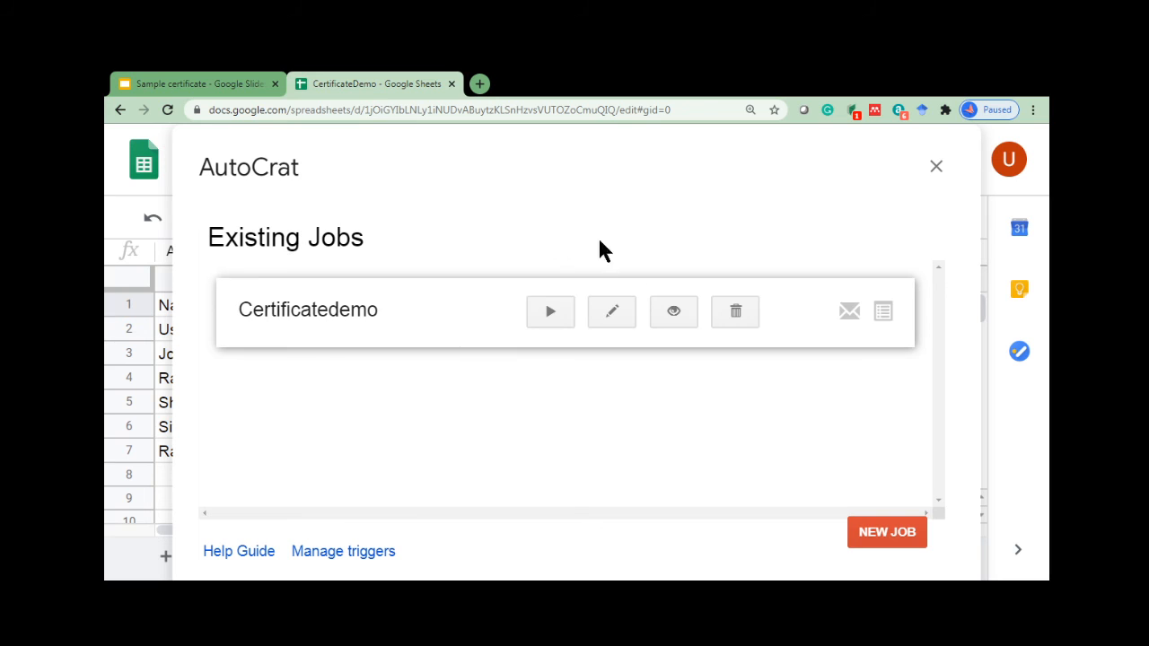
left_click(549, 312)
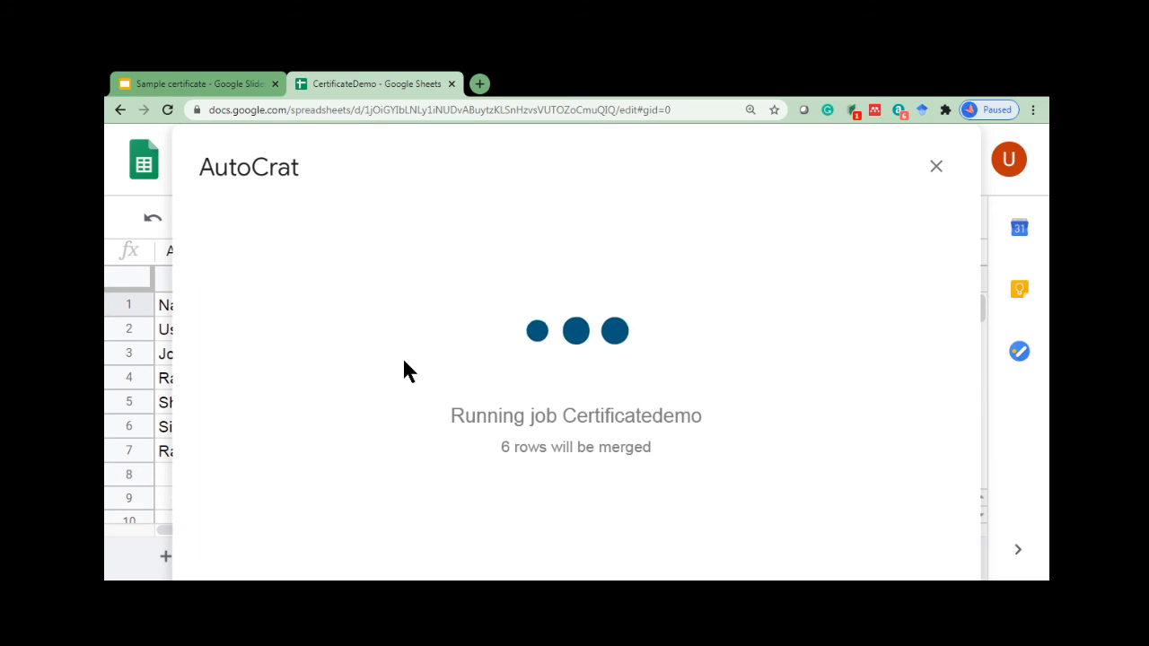
Open Gmail in a new browser tab and sign in again to the recipient's account with the account password.
left_click(485, 88)
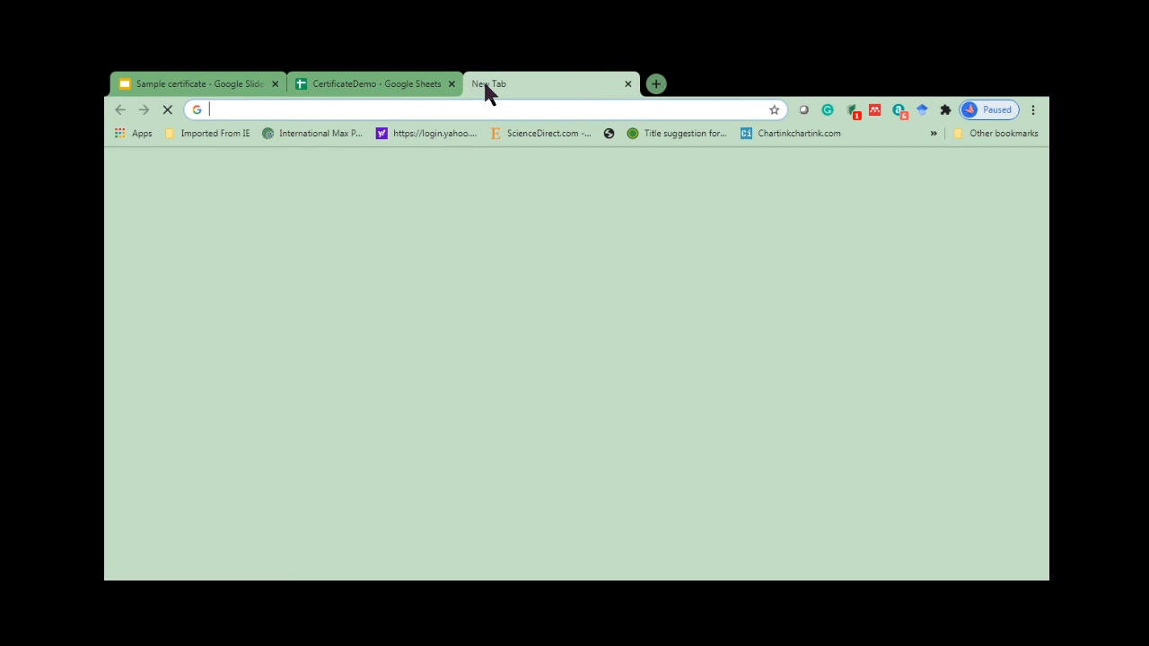
type("g")
key("Return")
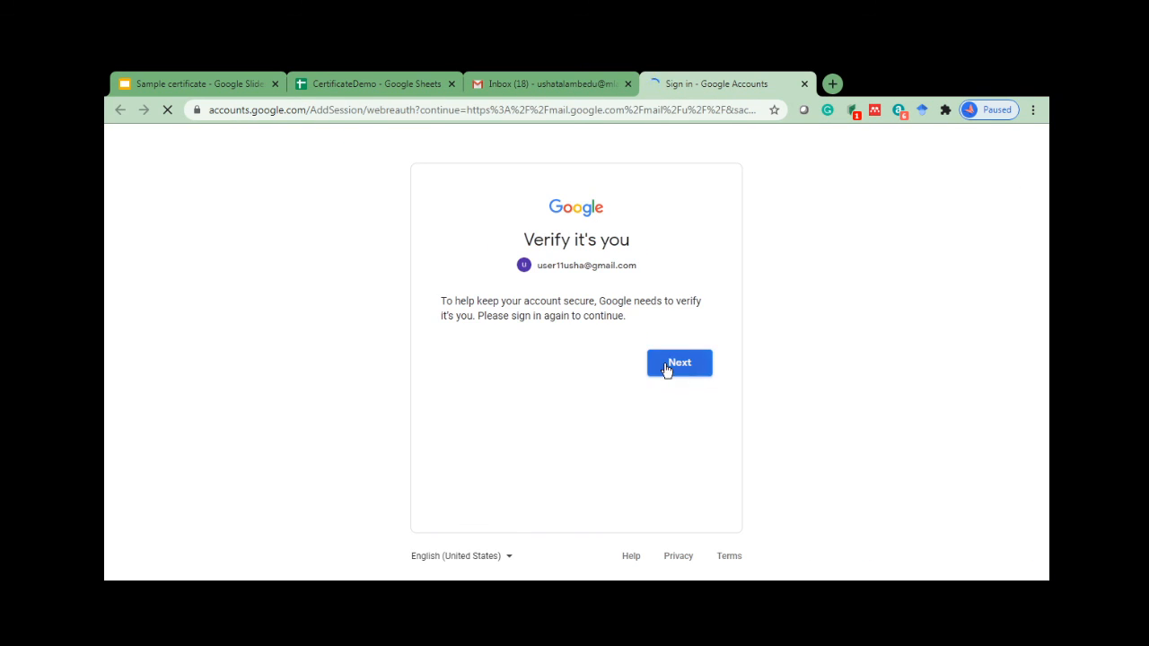
left_click(666, 370)
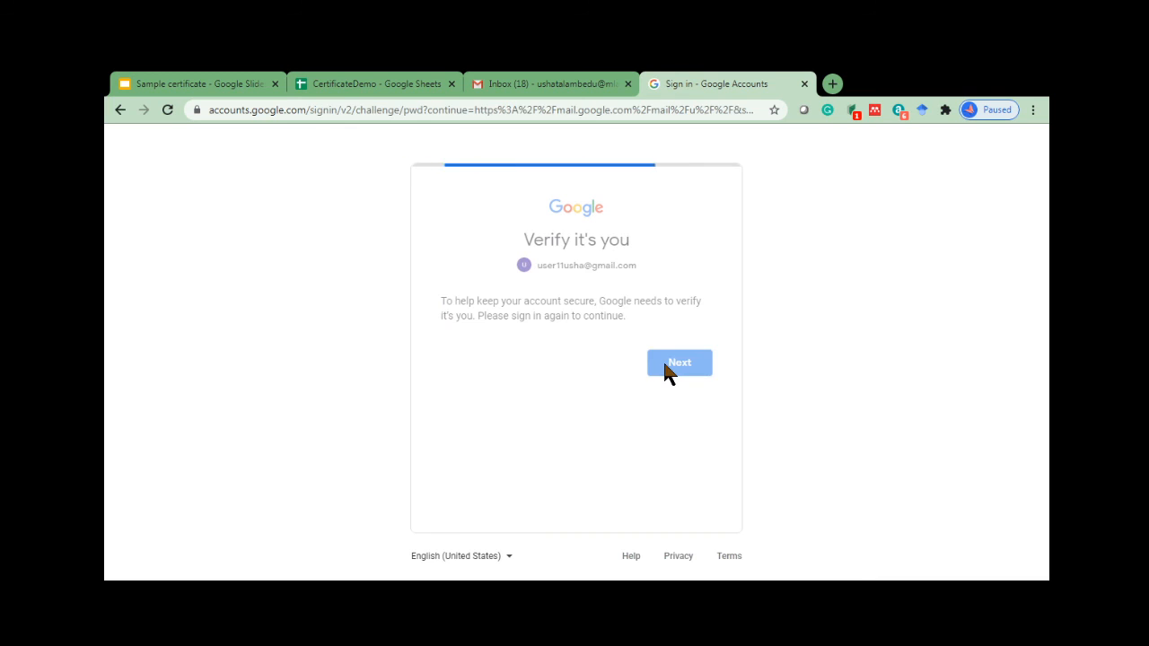
left_click(673, 396)
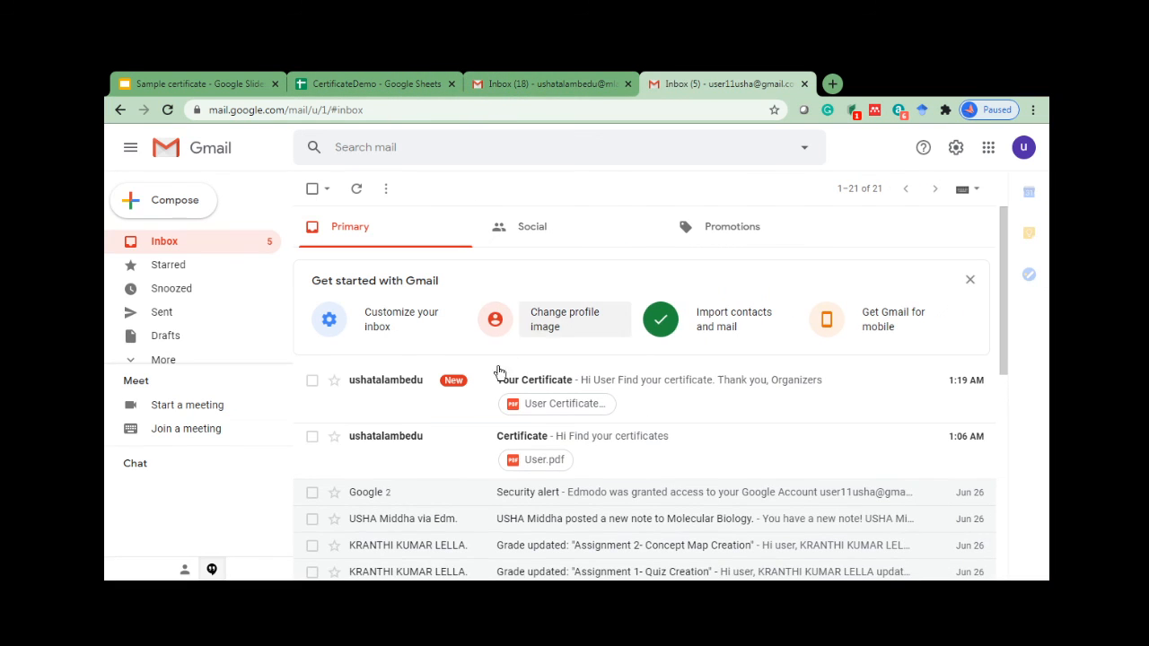
Open the newest "Your Certificate" email and preview its attached User Certificate.pdf.
left_click(656, 388)
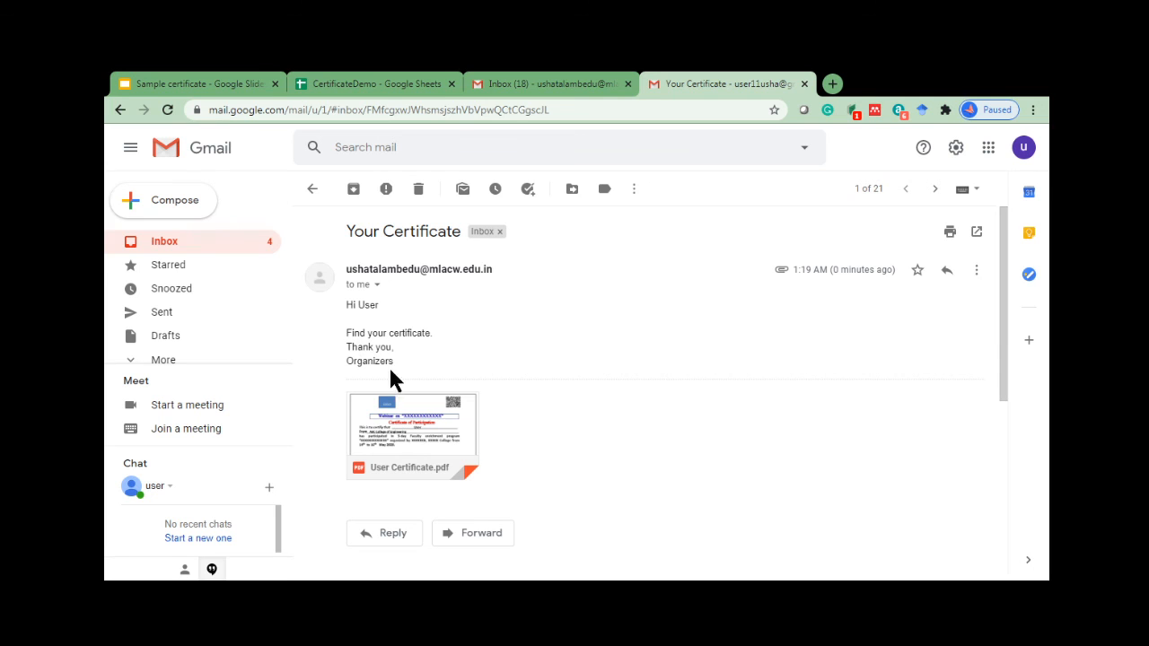
left_click(463, 409)
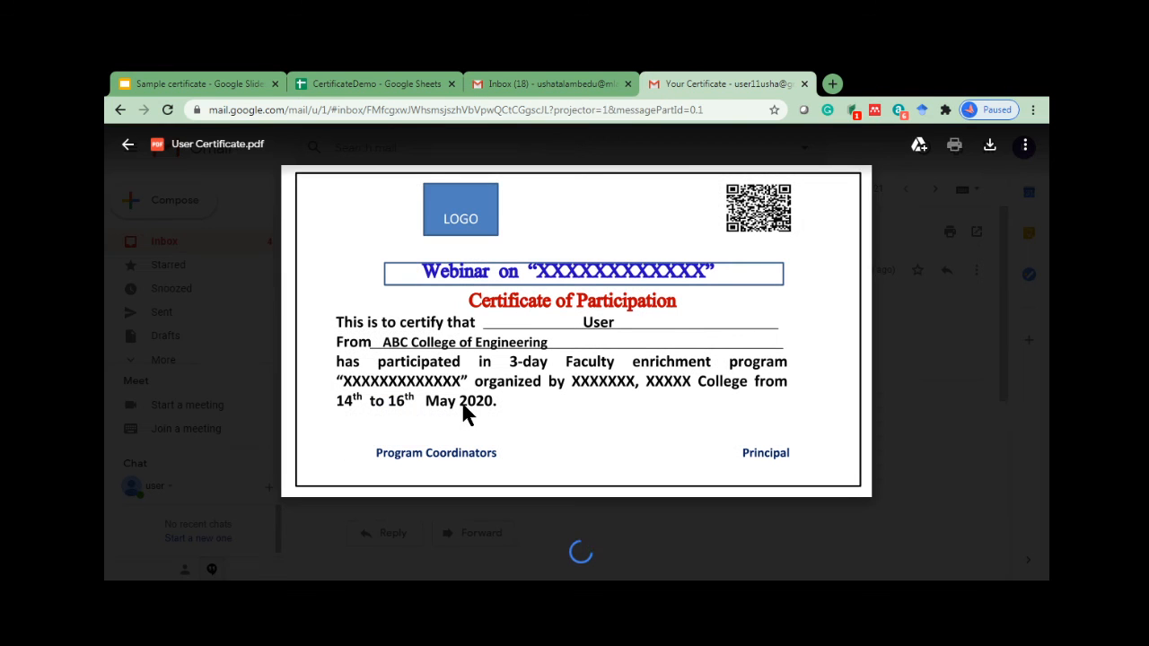